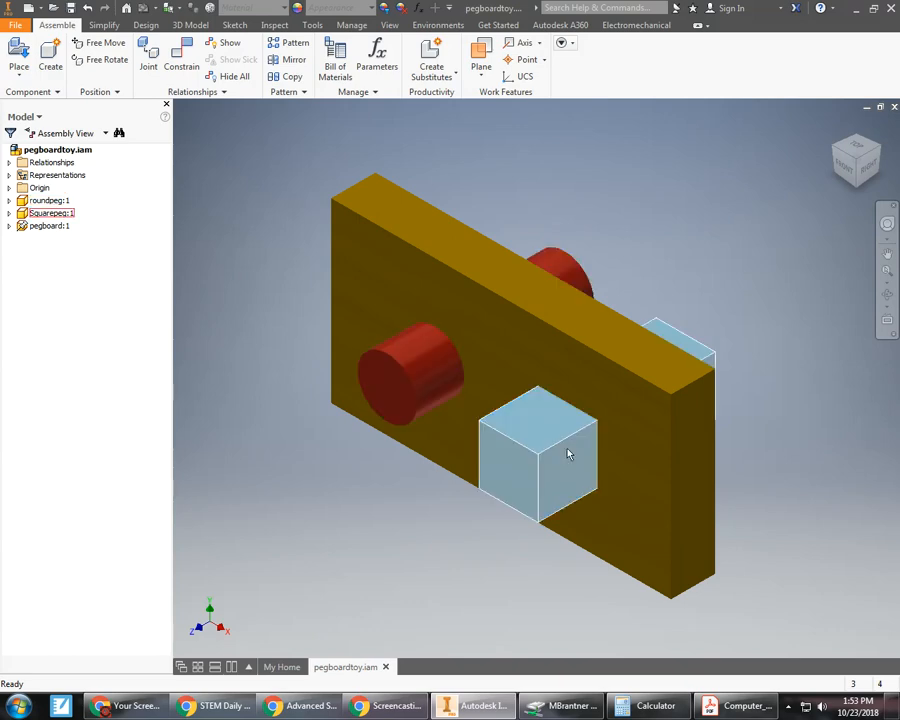
Step: Slide the round peg and the square peg through their holes in the pegboard
left_click_drag(440, 398, 390, 386)
left_click(515, 447)
left_click_drag(515, 447, 528, 440)
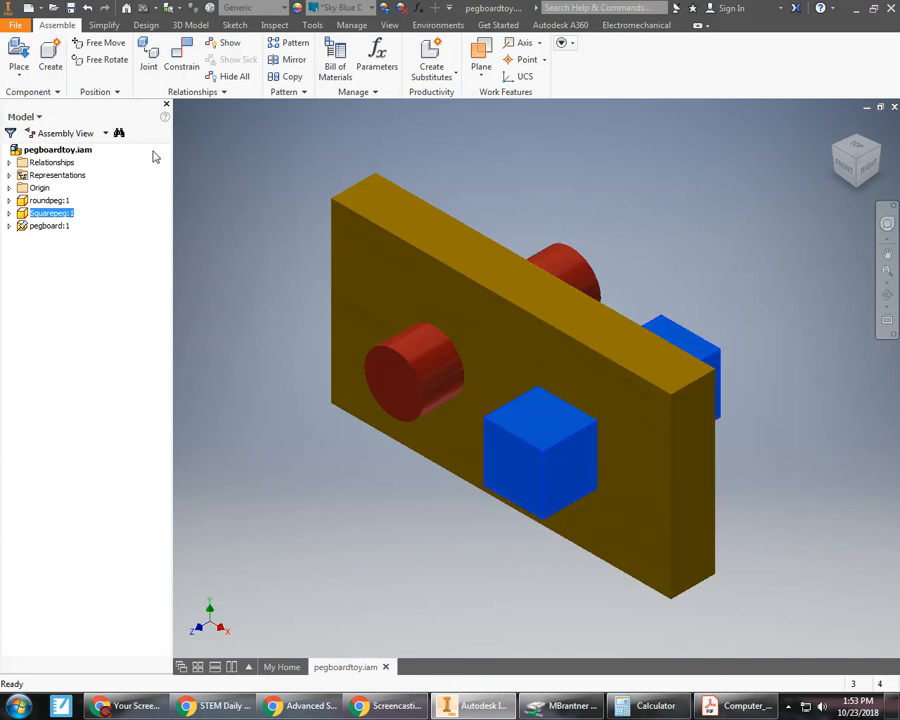
Step: Create an in-place component named END, placed on the pegboard's top face
left_click(58, 80)
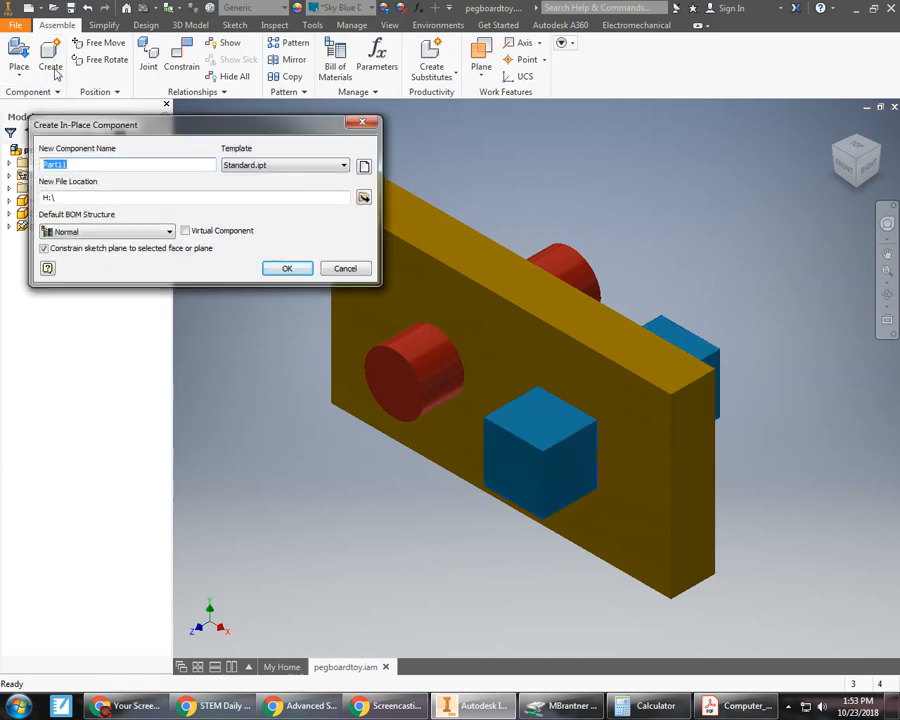
type("END")
left_click(286, 270)
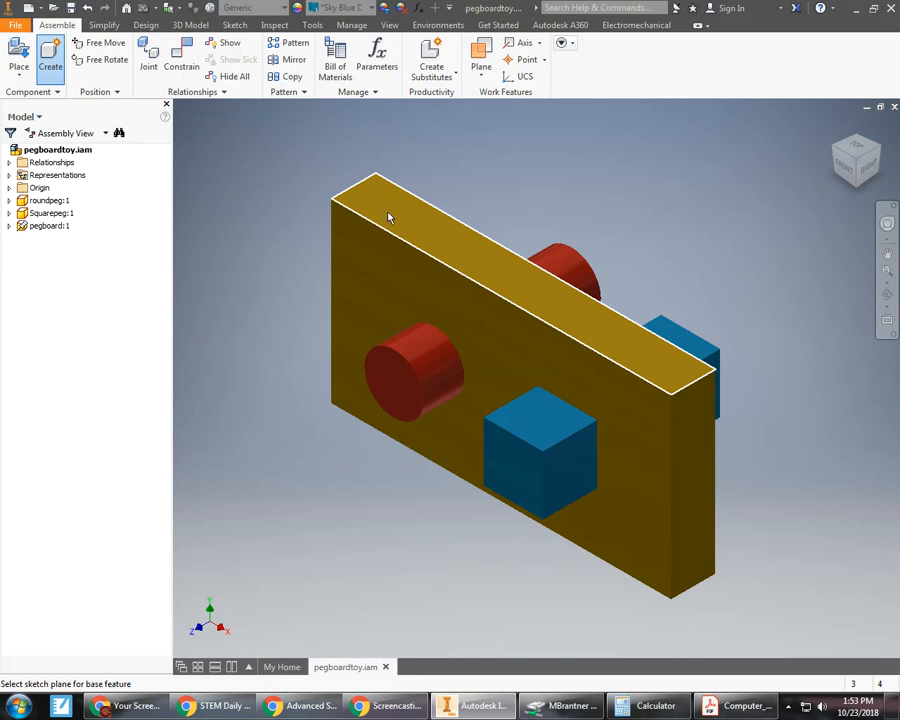
left_click(391, 216)
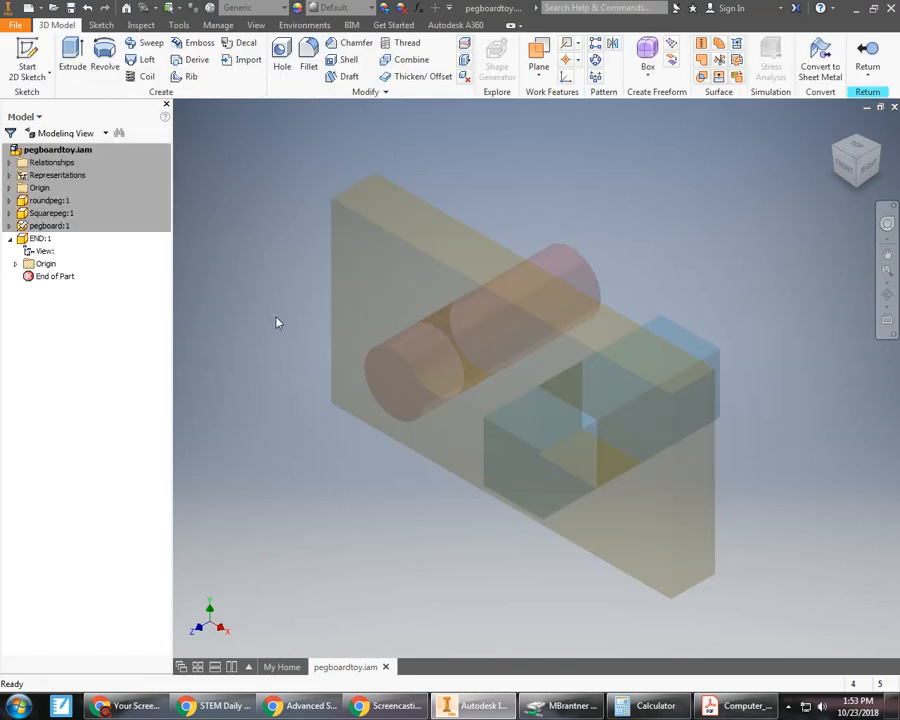
Step: Start a 2D sketch for the END part on the pegboard's top face and rotate the view so the board lies horizontally
left_click(27, 76)
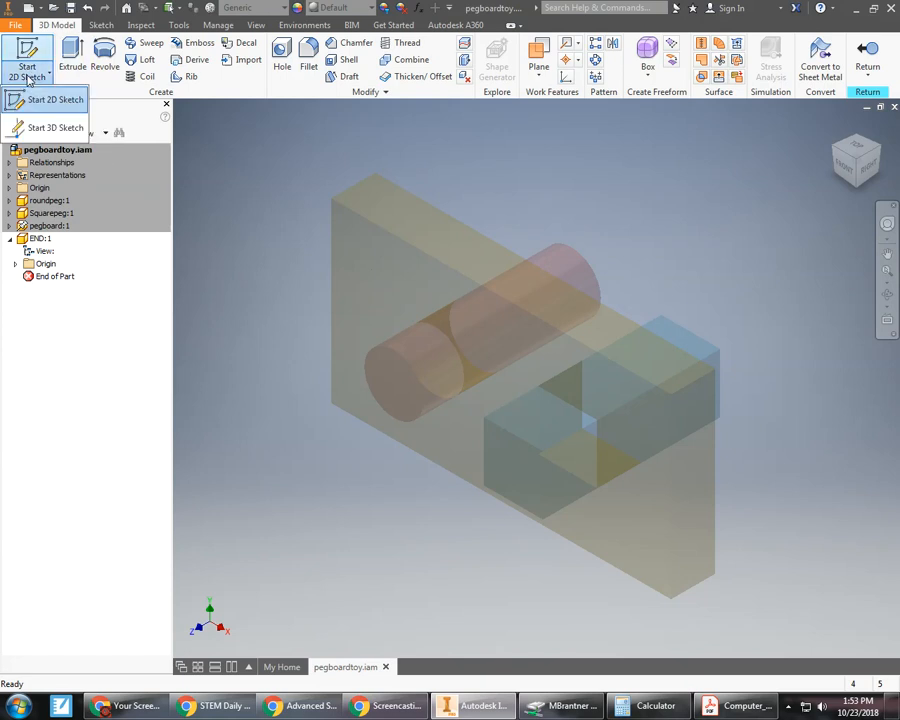
left_click(45, 100)
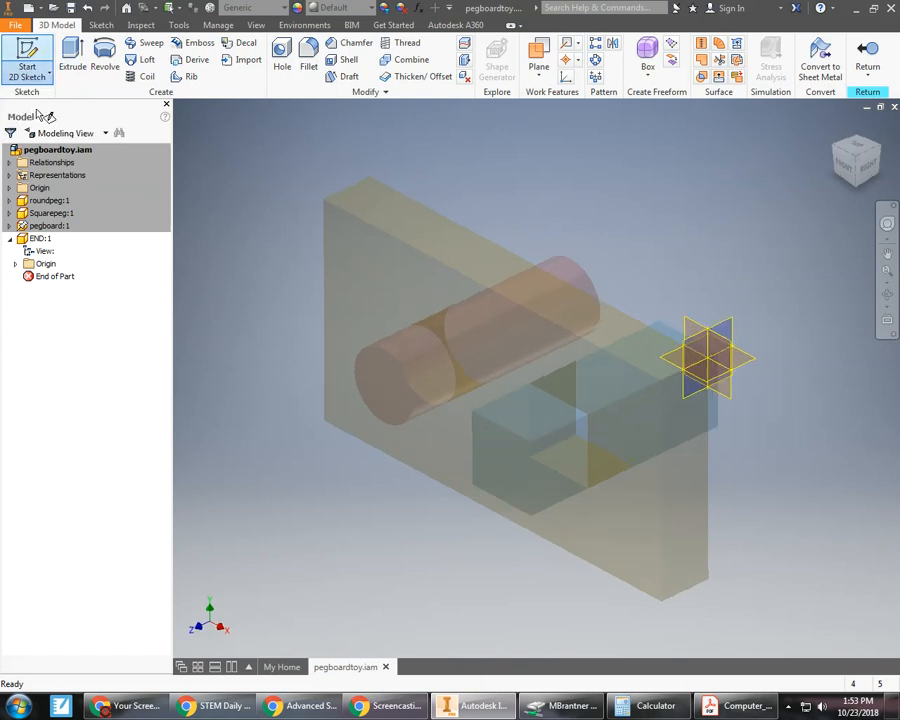
left_click(597, 325)
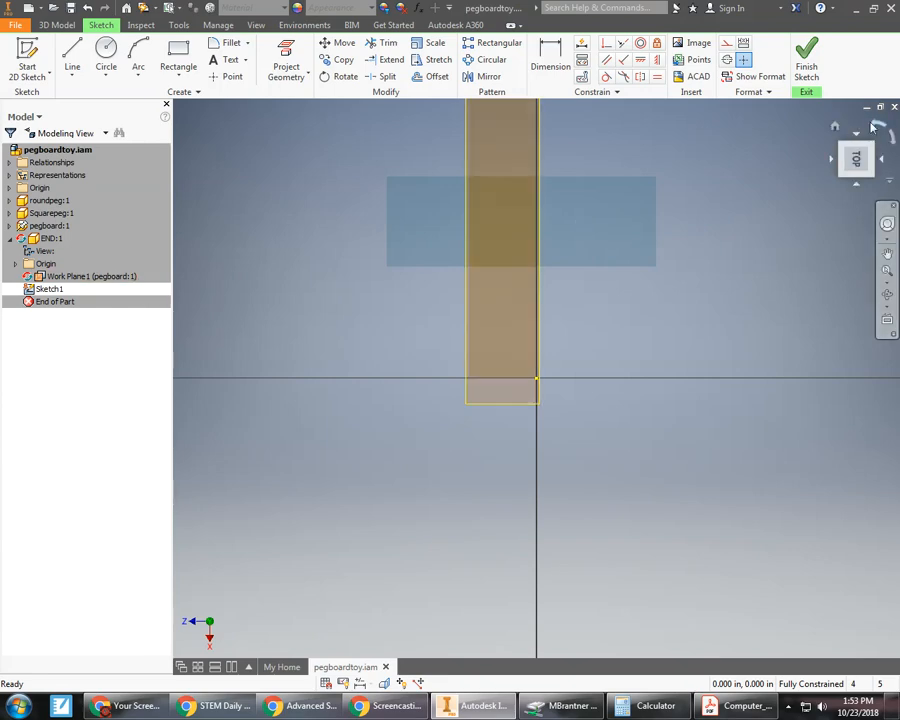
left_click(881, 125)
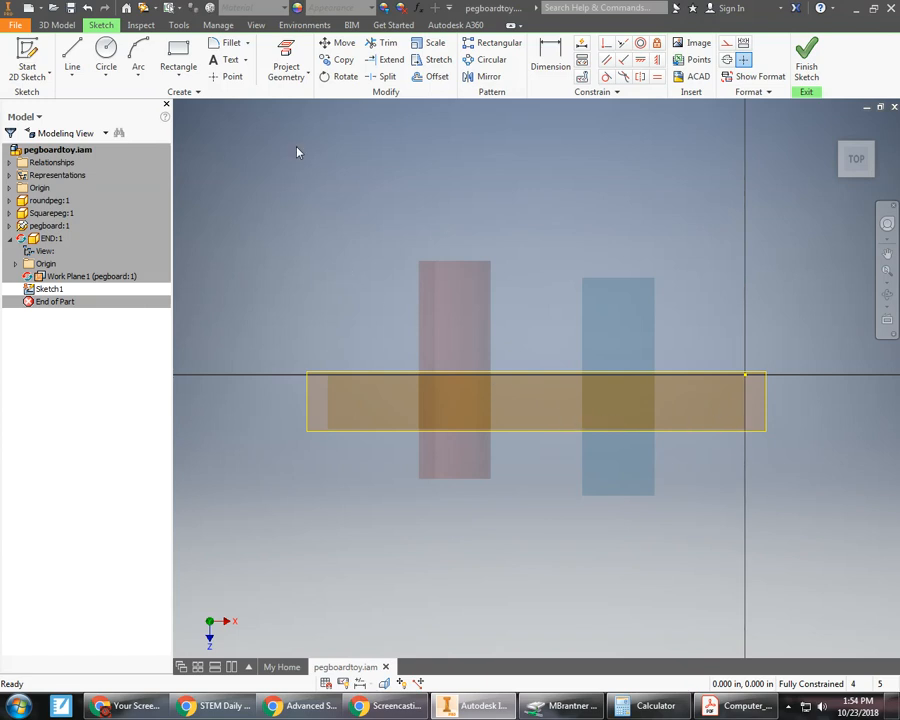
Step: Project the outline of the pegboard's top face into the sketch
left_click(286, 77)
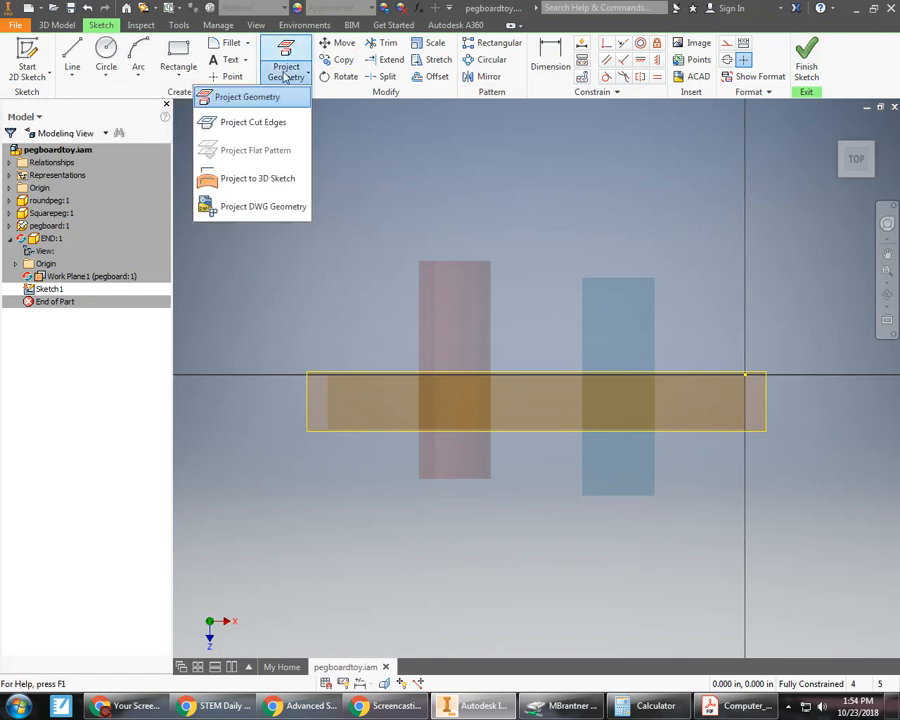
left_click(247, 97)
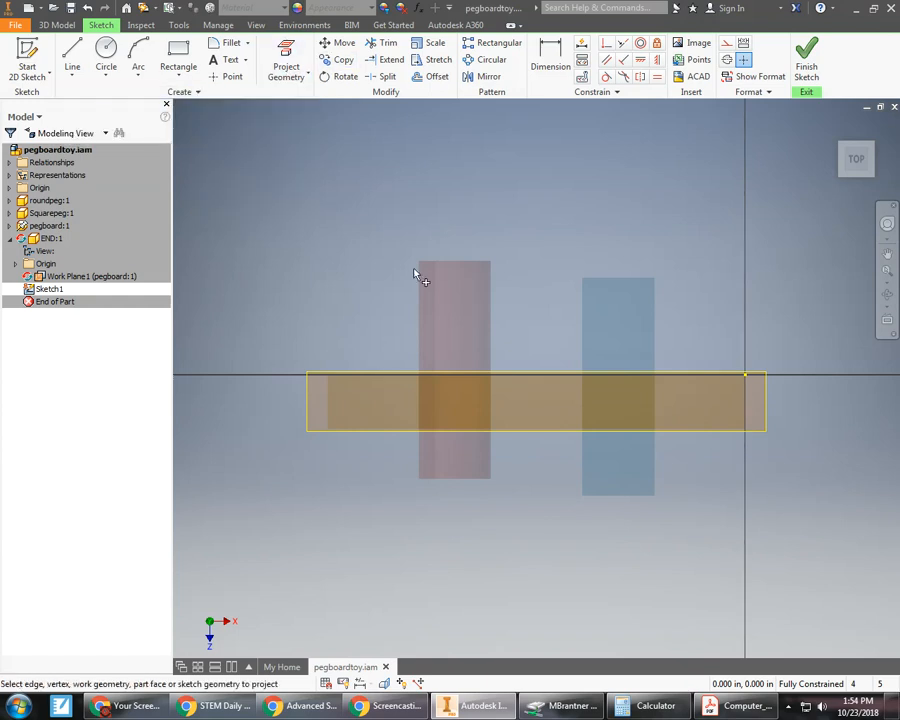
left_click(442, 380)
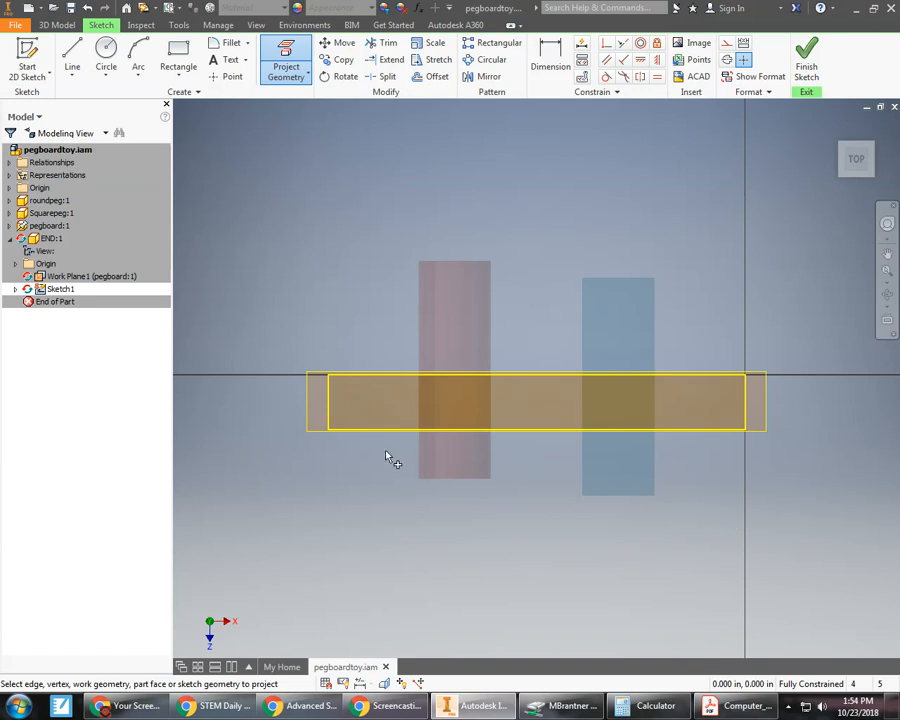
Step: Draw an open five-line outline about 1.07 in wide and 4.66 in long, wrapping around the pegboard's right end from back edge to front edge
left_click(72, 58)
left_click(36, 97)
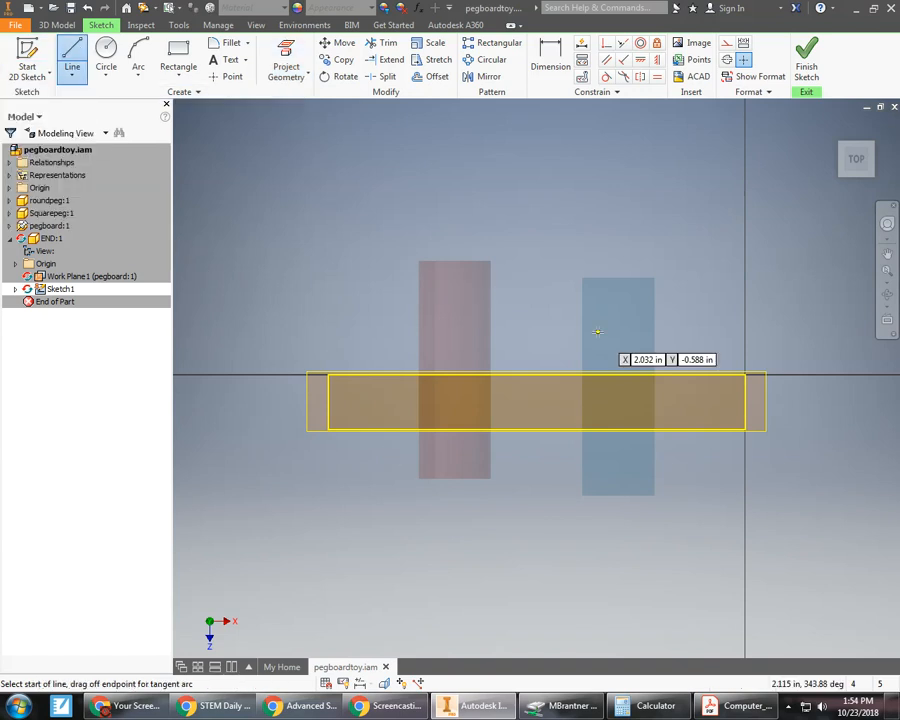
left_click(710, 375)
left_click(710, 295)
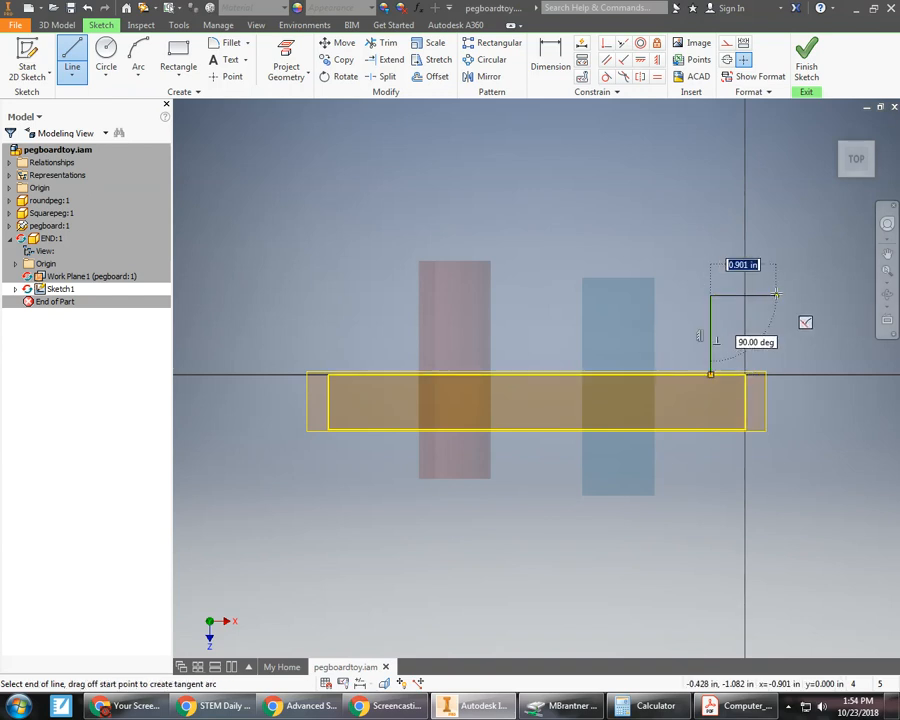
left_click(788, 295)
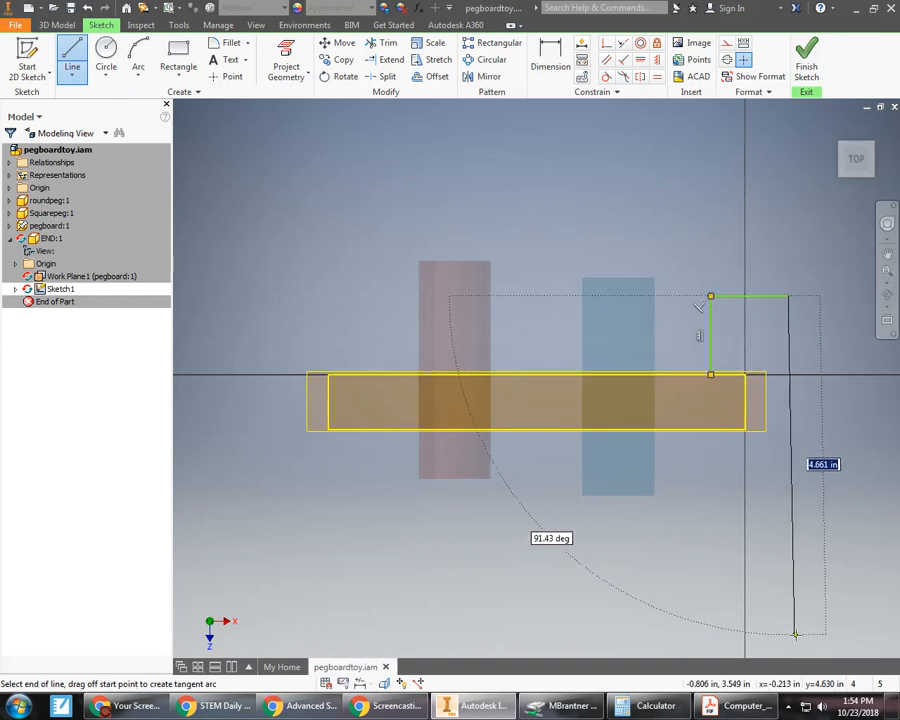
left_click(788, 634)
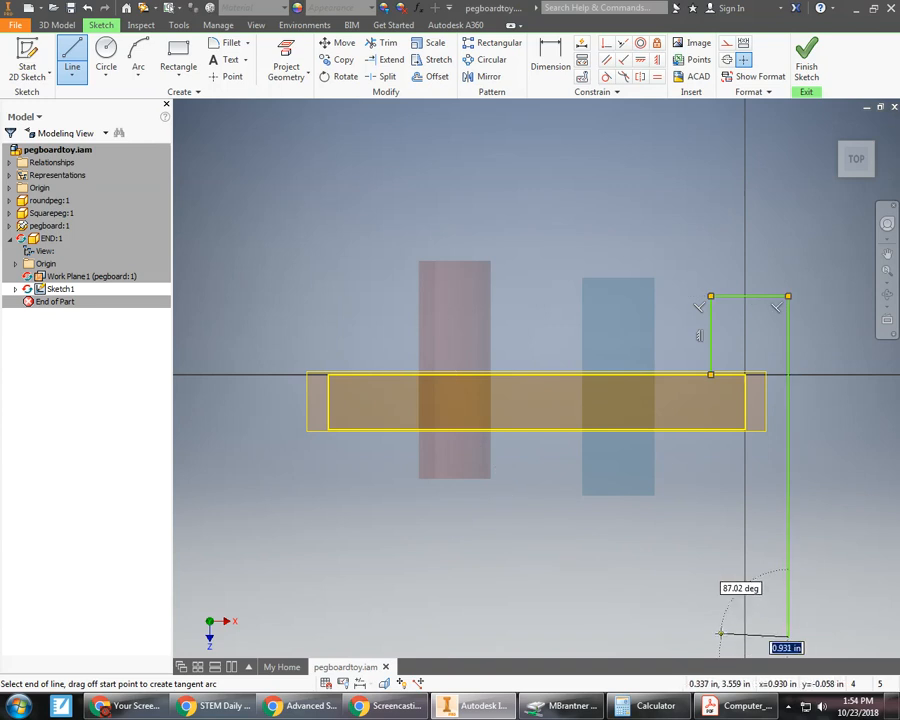
left_click(720, 636)
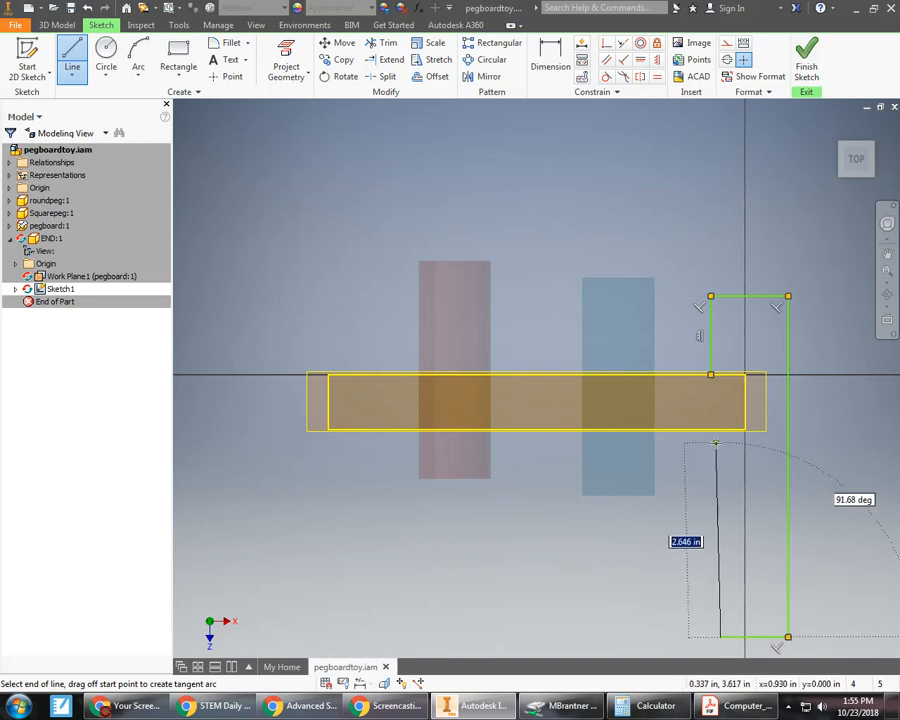
left_click(716, 429)
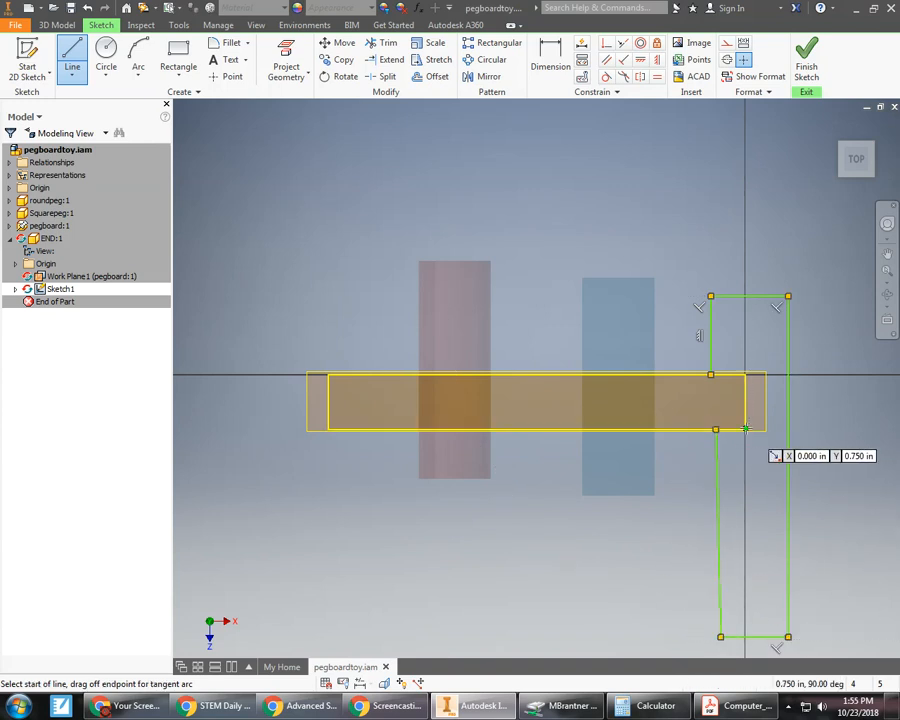
Step: Draw a line along the pegboard's end edge between its two projected corners, and finish the Line command
left_click(745, 430)
left_click(745, 375)
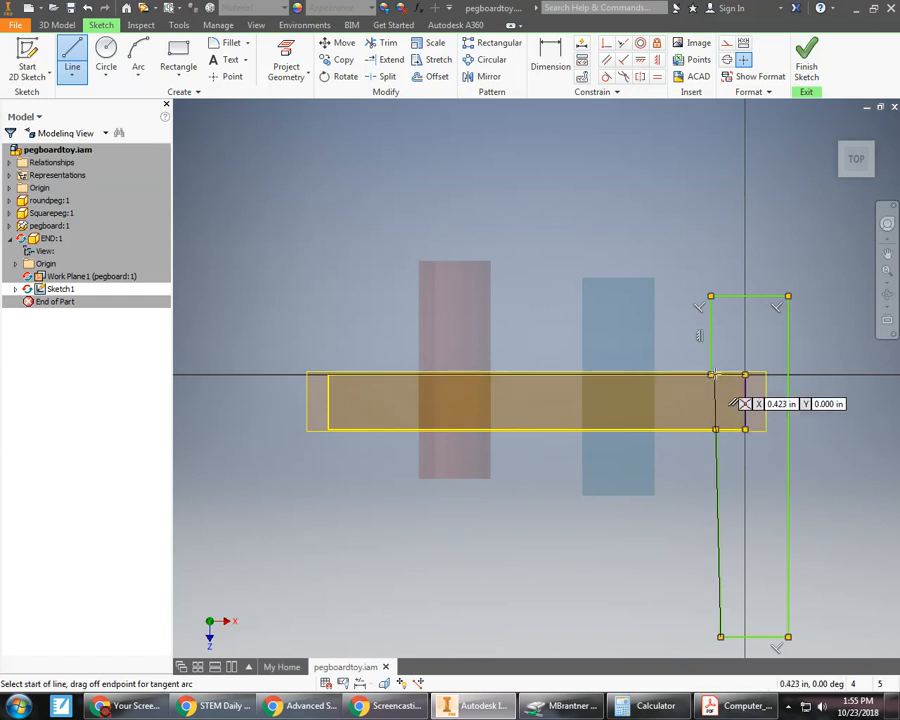
right_click(709, 374)
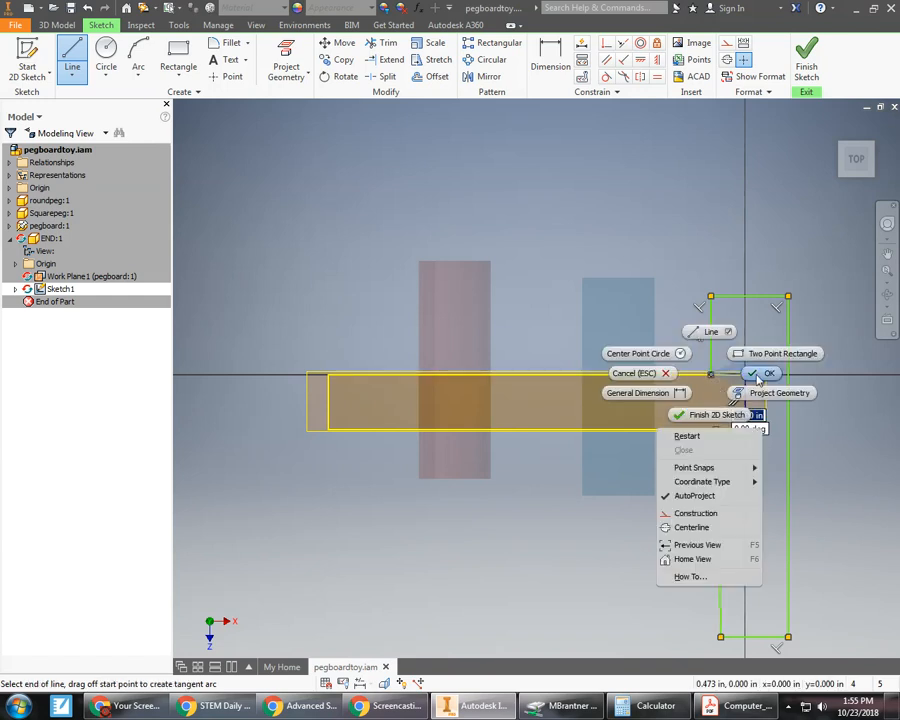
left_click(757, 370)
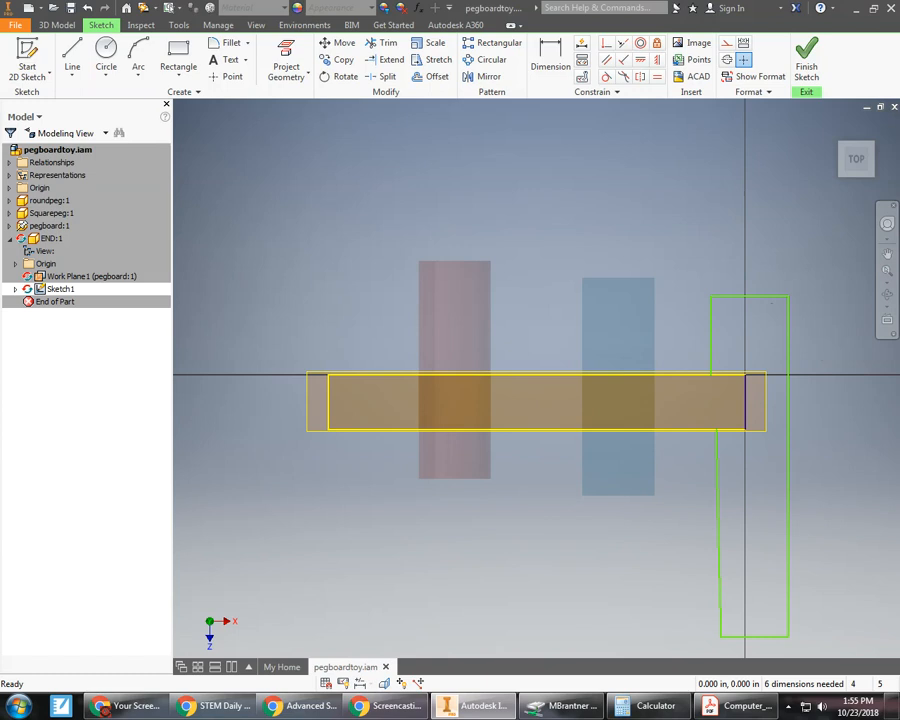
Step: Dimension the outline's short edge behind the pegboard to 0.75 in
scroll(806, 500, "up", 1)
scroll(806, 500, "down", 3)
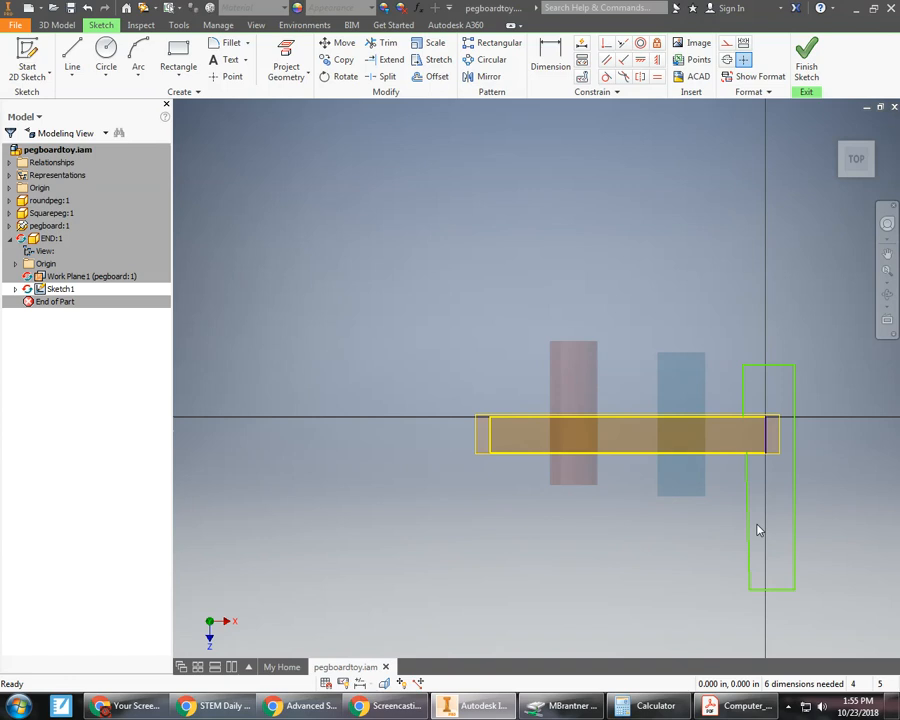
left_click(772, 369)
left_click(550, 58)
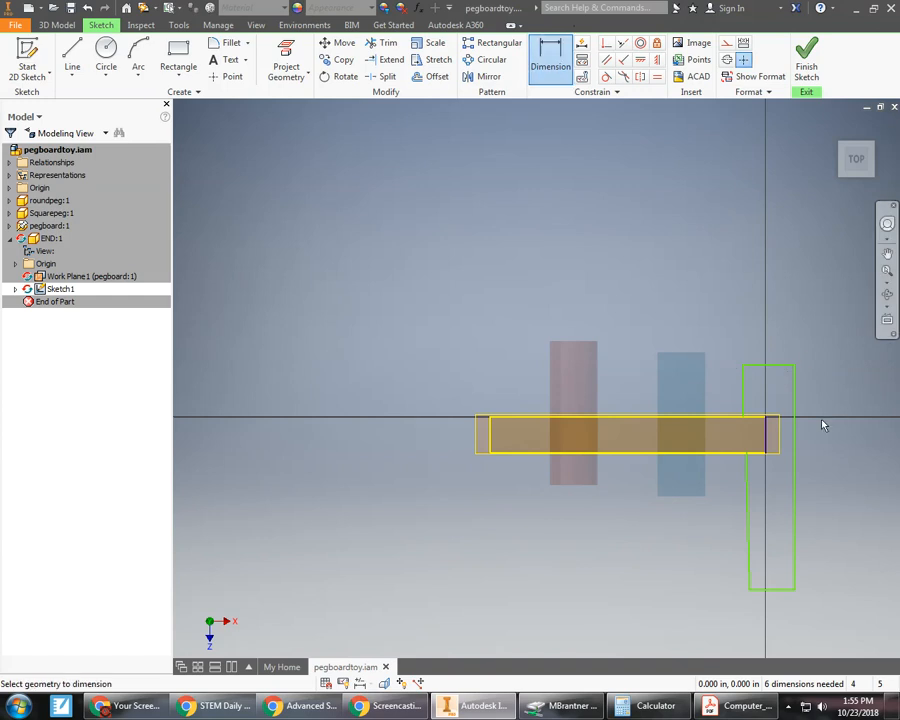
left_click(779, 369)
left_click(766, 330)
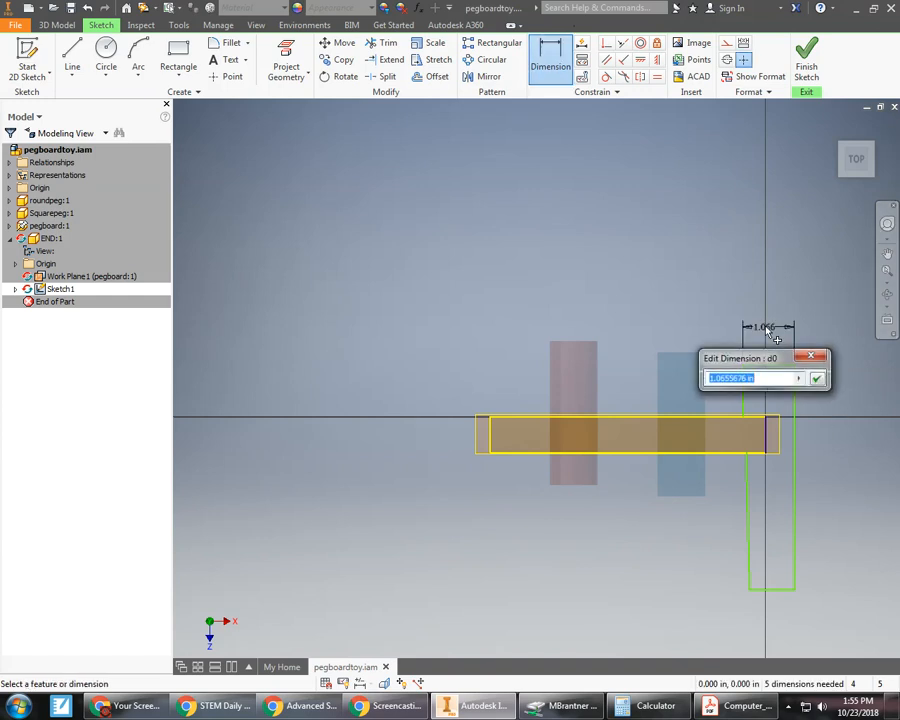
type(".75")
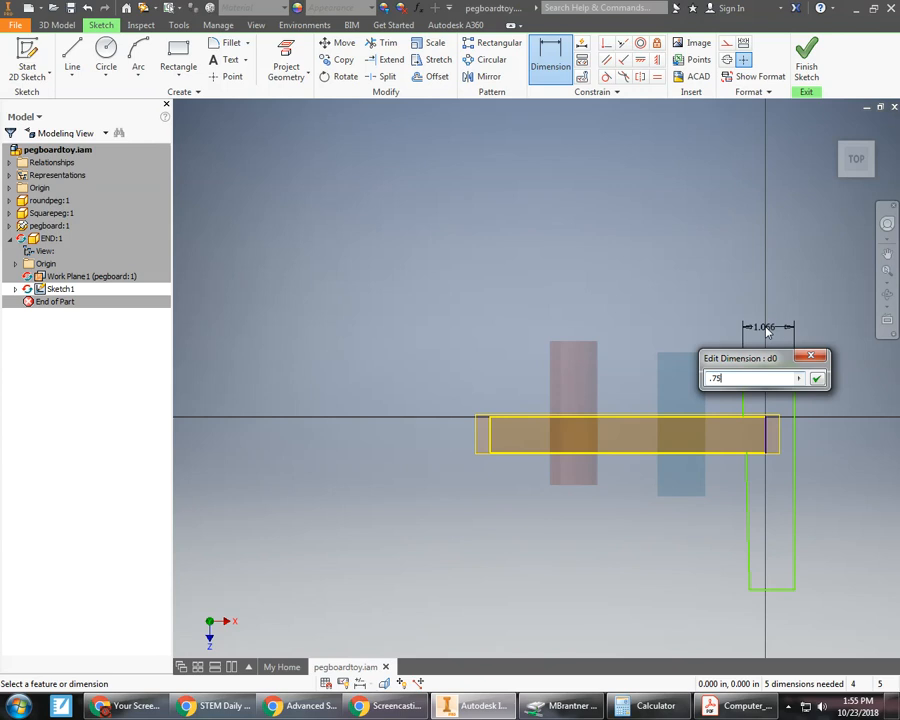
left_click(817, 379)
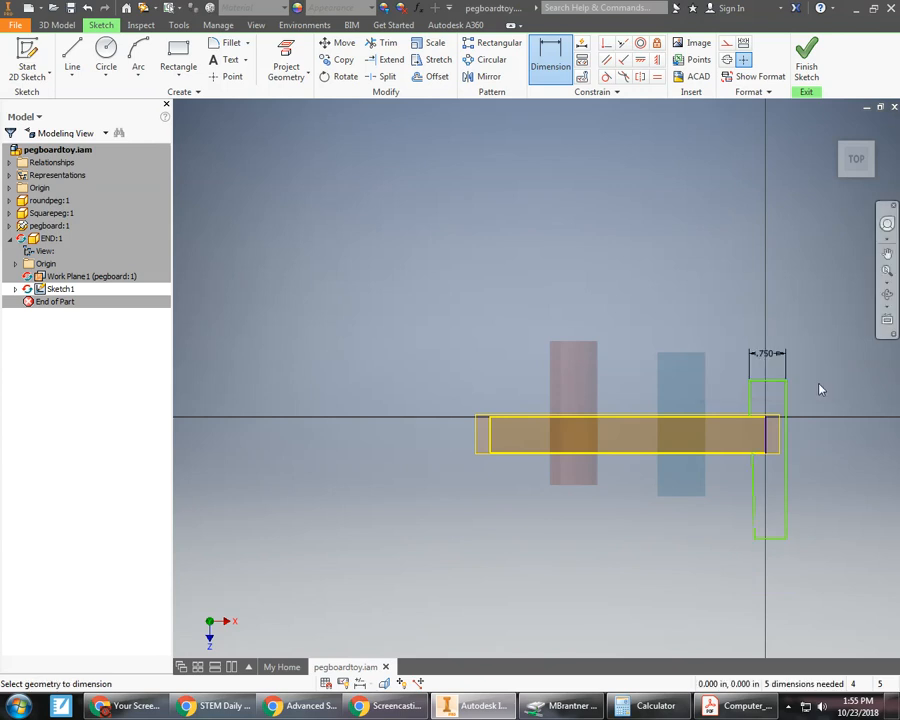
Step: Dimension the outline's short edge in front of the pegboard to 3/4 in
left_click(769, 540)
left_click(763, 582)
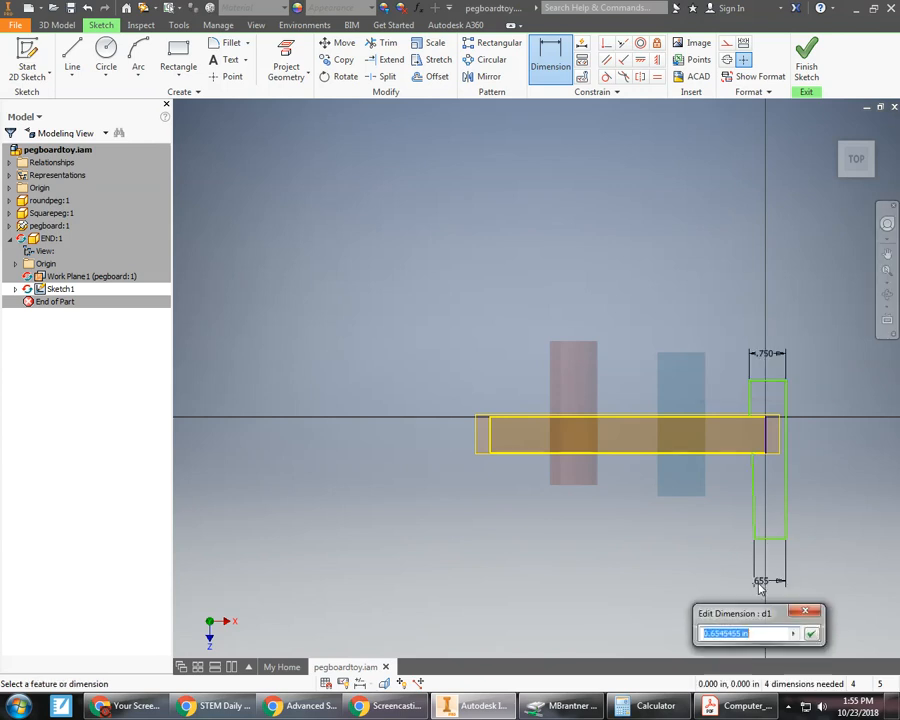
type("3/")
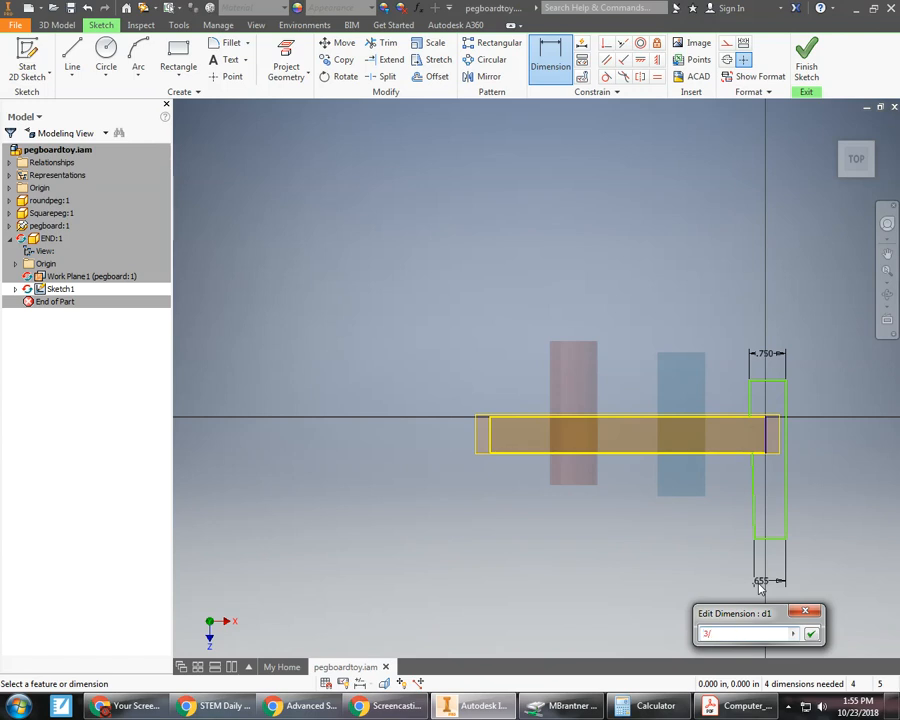
type("4")
key("Return")
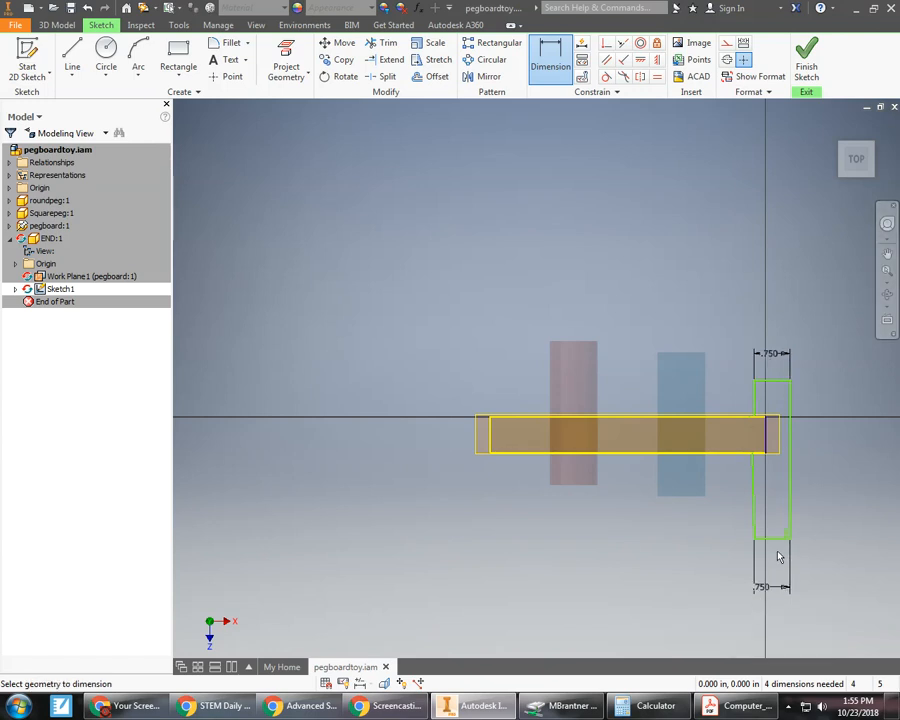
Step: Dimension the offset between the outline's rear inner line and the pegboard's end to .375 in
scroll(828, 560, "up", 3)
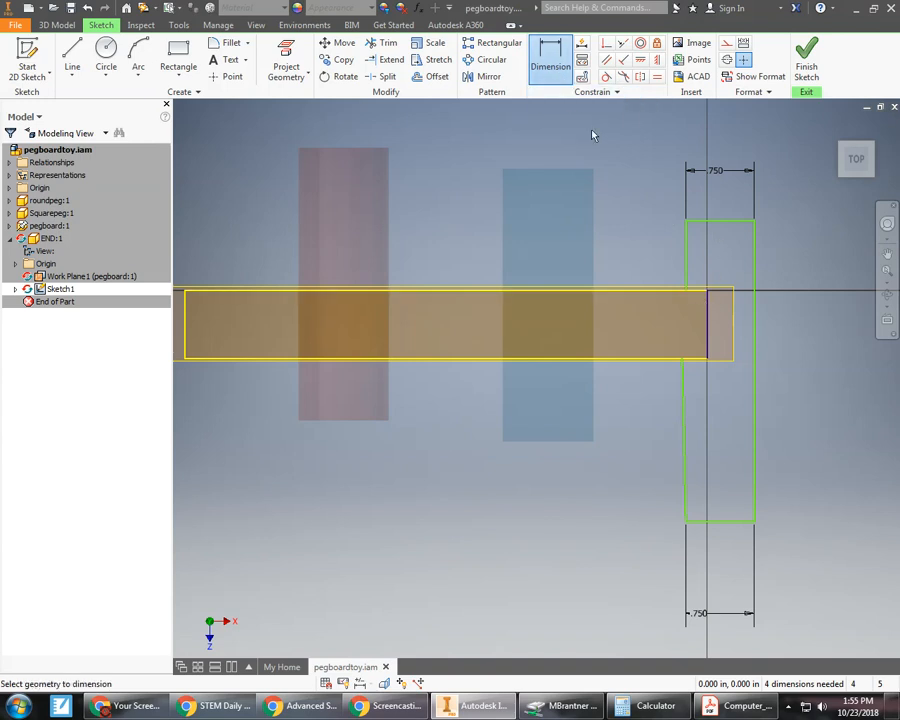
left_click(687, 278)
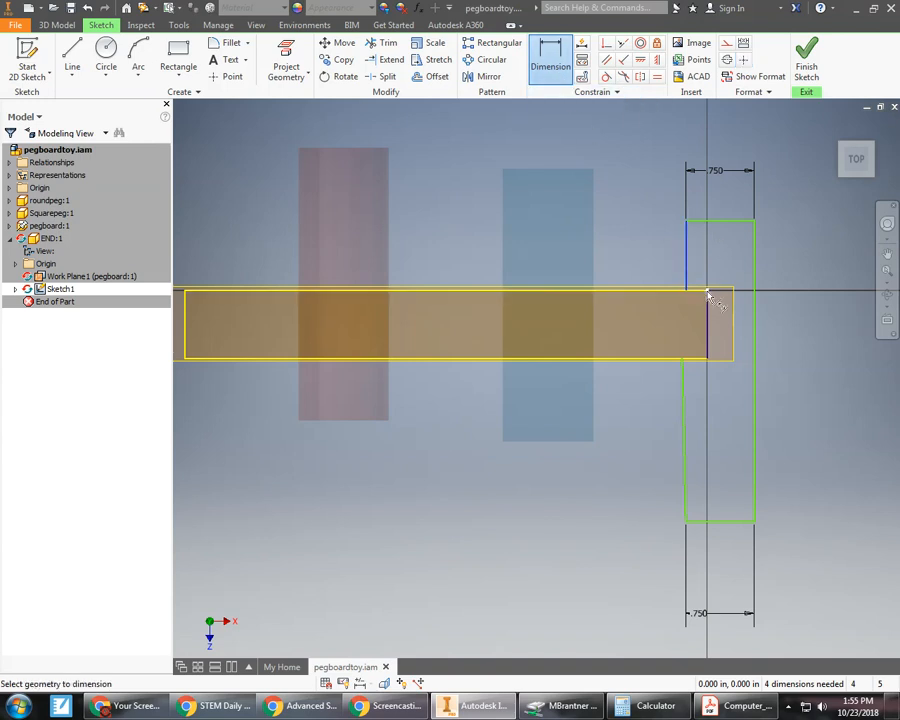
left_click(698, 265)
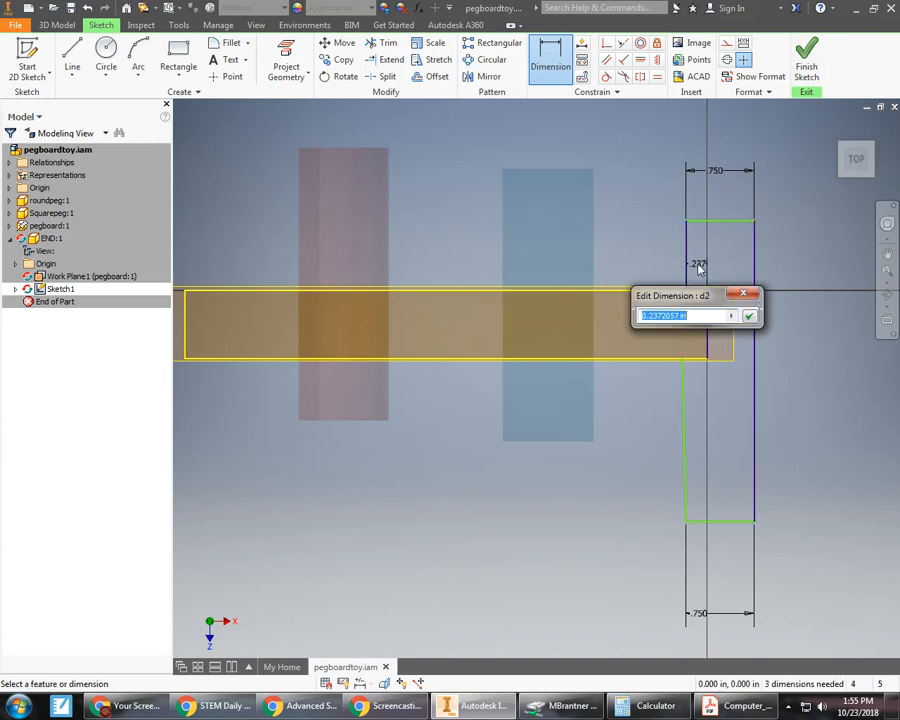
type(".375")
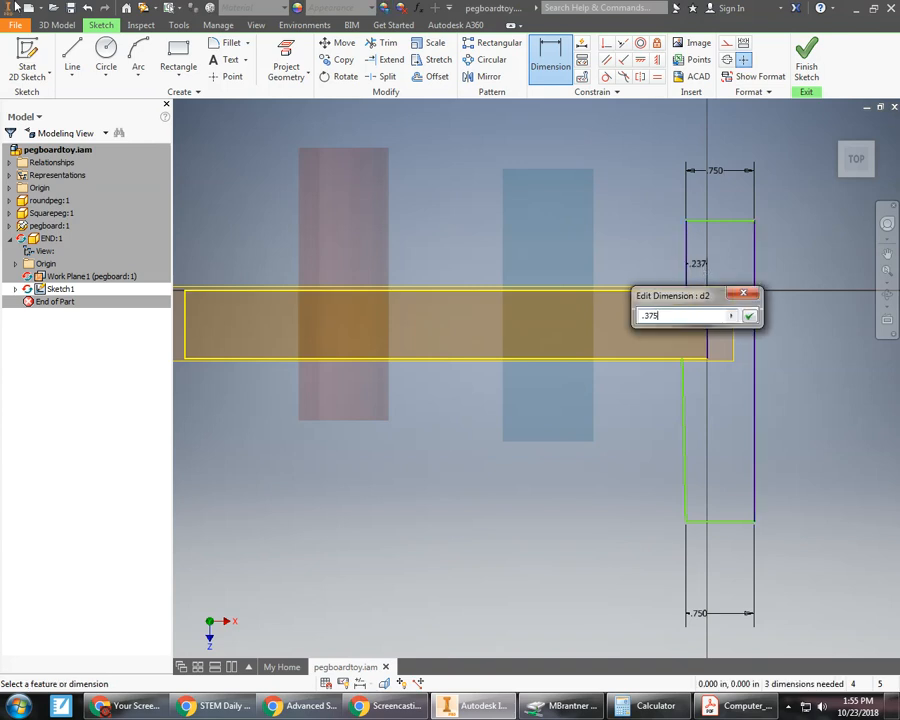
key("Return")
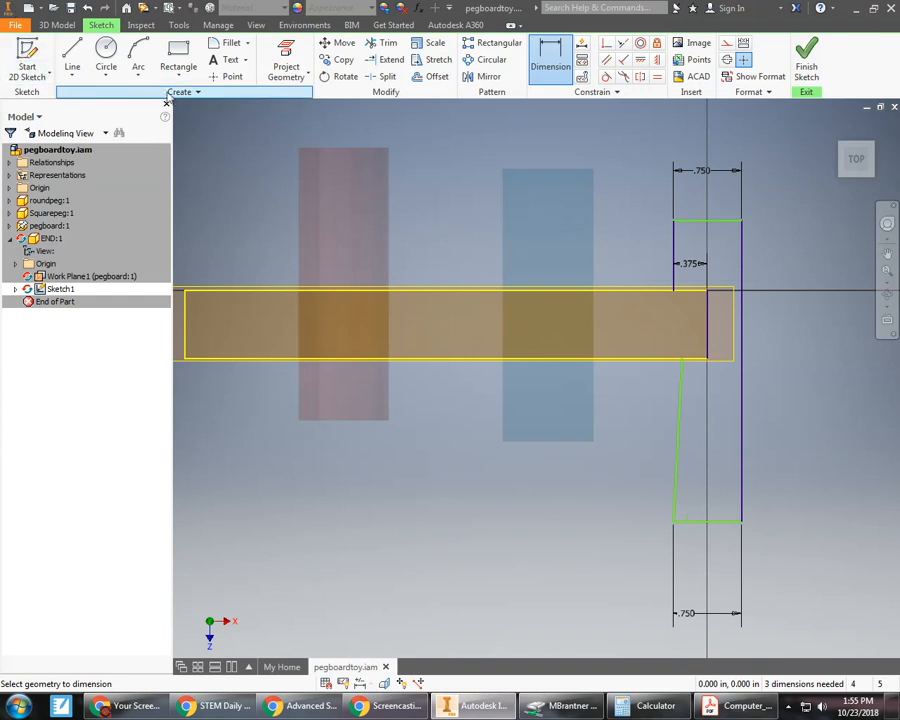
Step: Dimension the offset between the outline's front inner line and the pegboard's end to .375 in
left_click(708, 360)
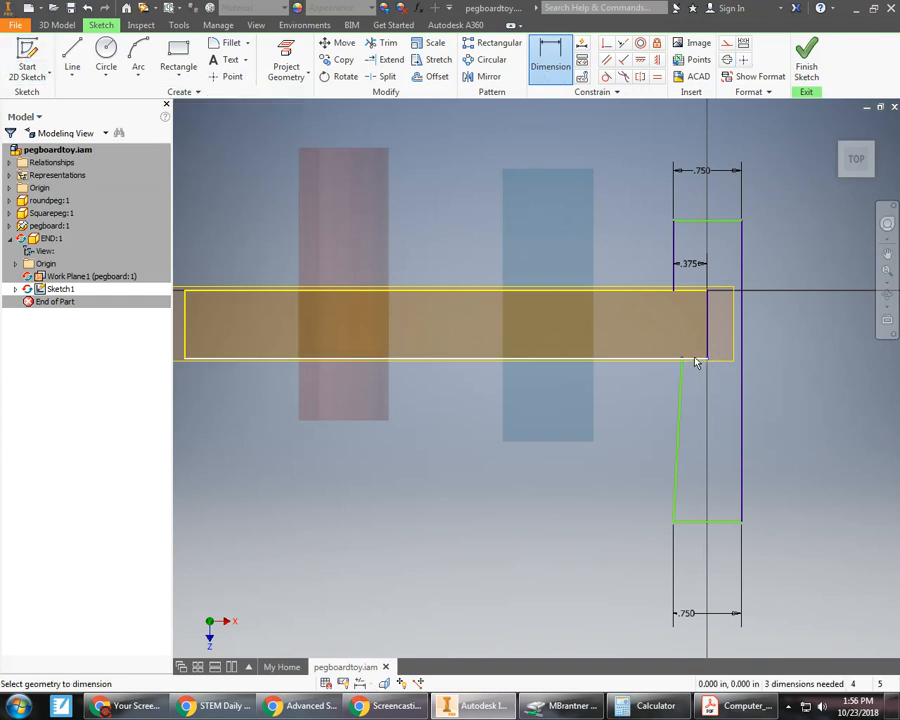
left_click(696, 401)
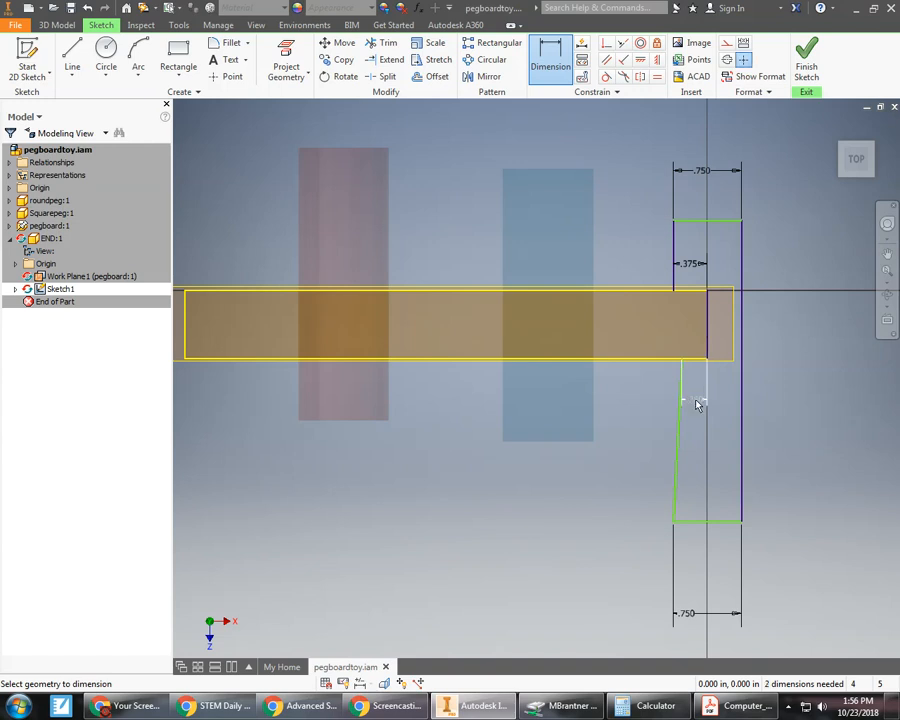
type(".375")
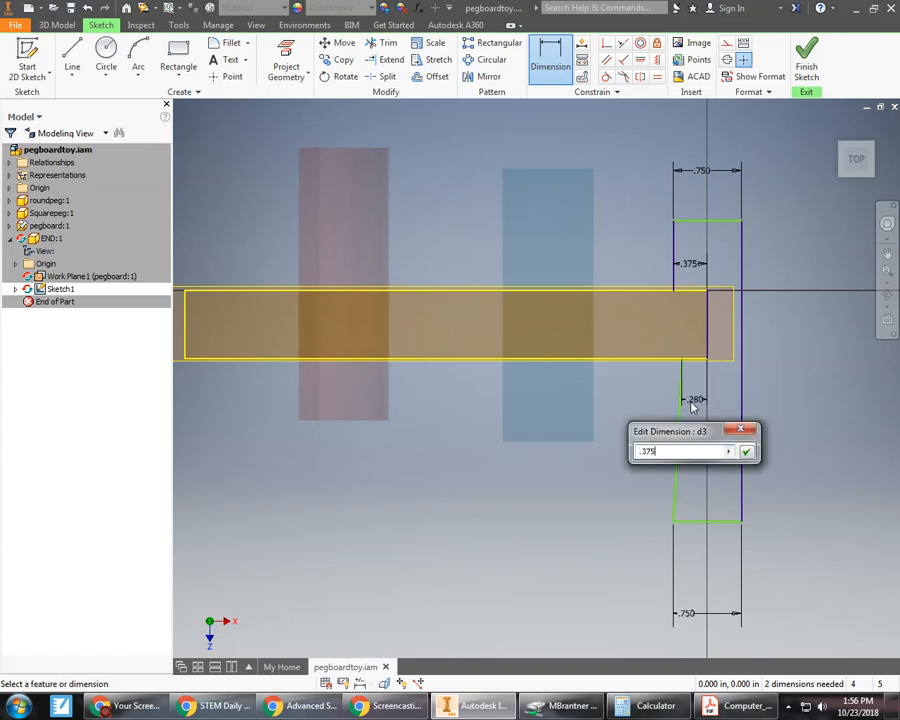
key("Return")
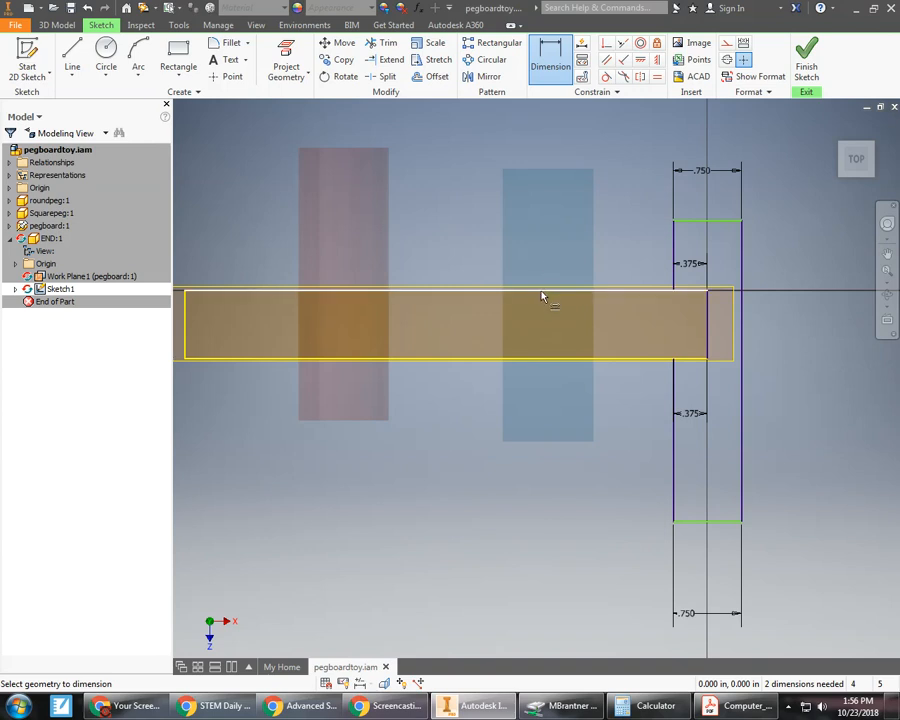
Step: Dimension the length of the outline's inner line in front of the pegboard to 2 1/4 in
left_click(537, 362)
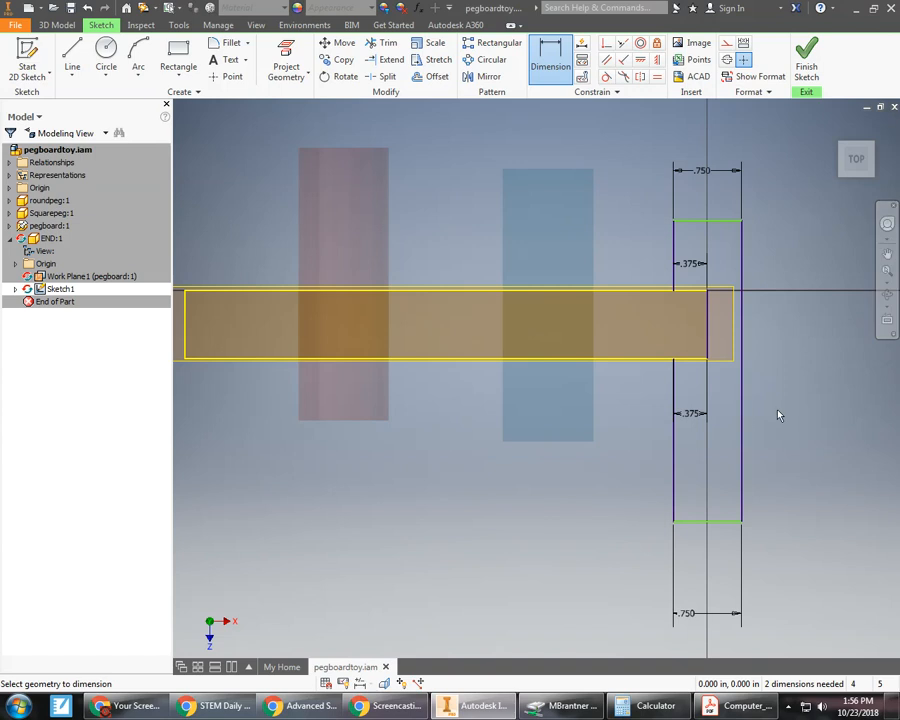
left_click(674, 450)
left_click(625, 438)
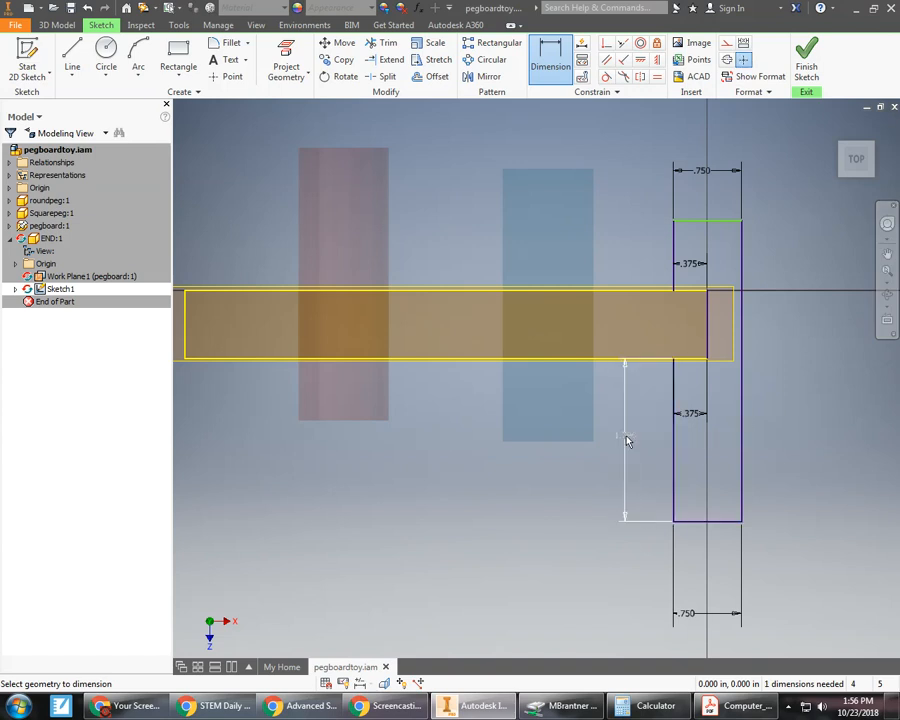
type("1/4")
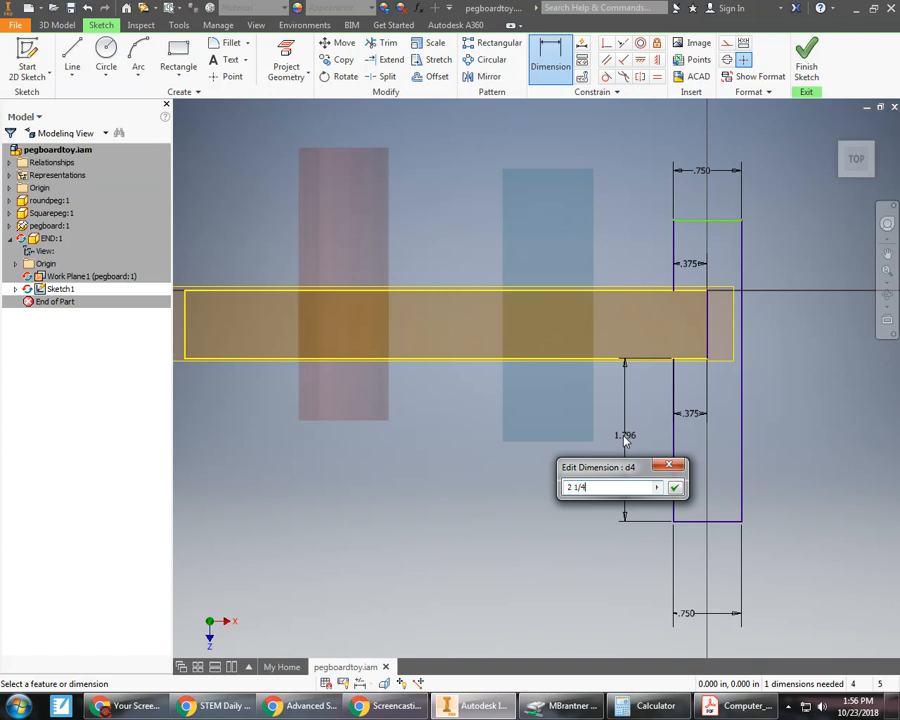
key("Return")
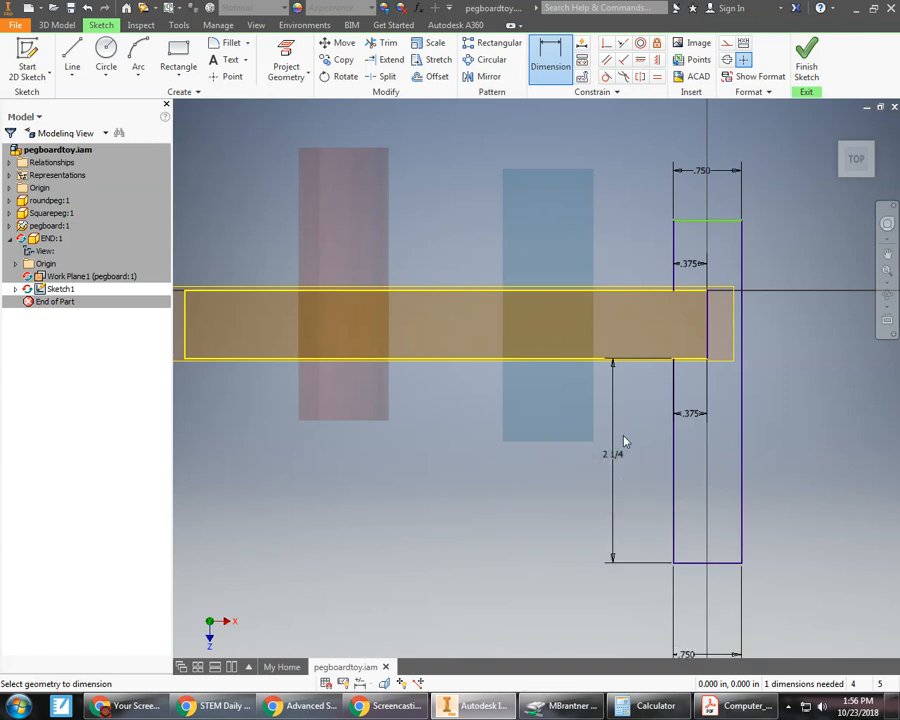
Step: Dimension the length of the outline's inner line behind the pegboard to 1 in, and finish the sketch
left_click(676, 262)
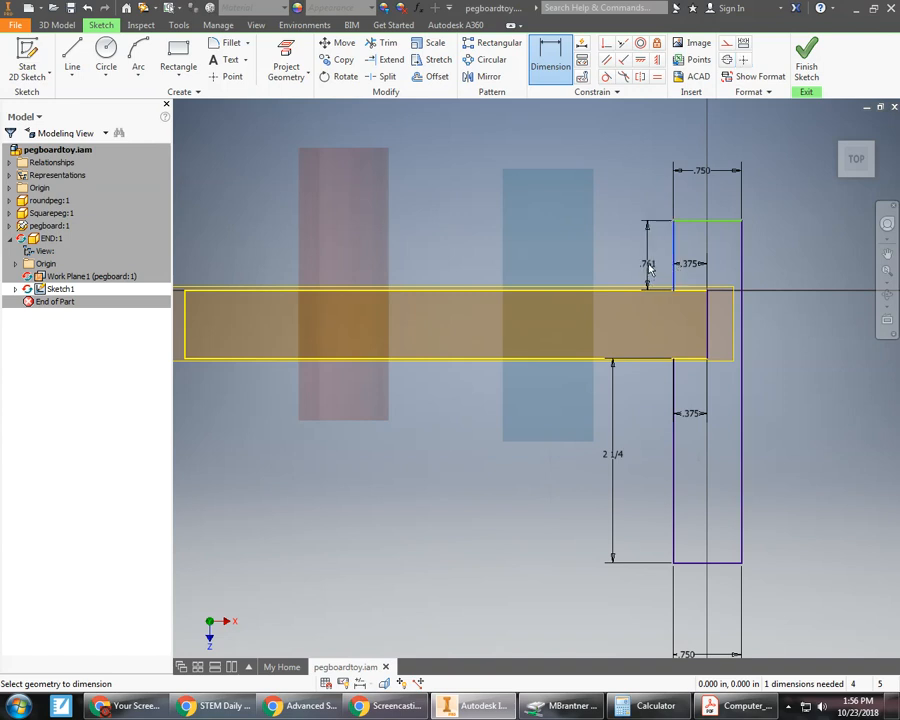
left_click(648, 262)
left_click(648, 262)
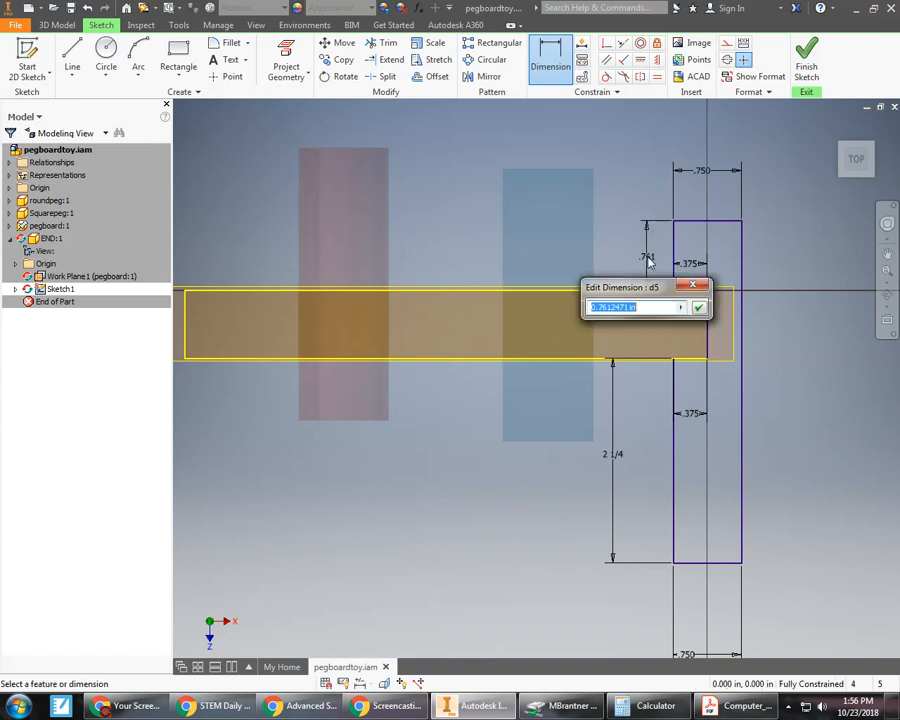
type("1")
left_click(698, 307)
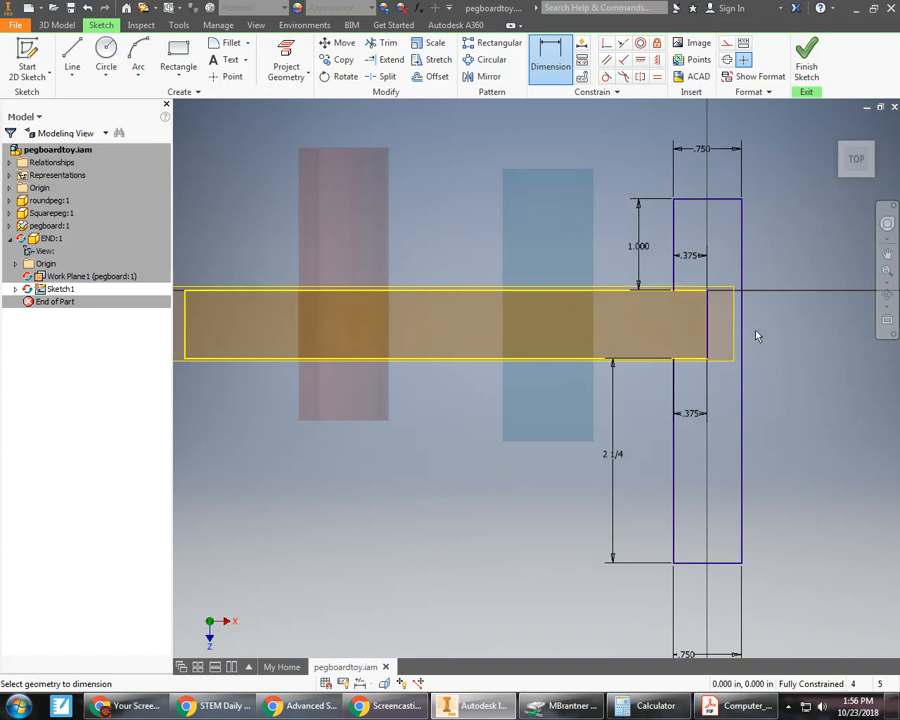
left_click(808, 70)
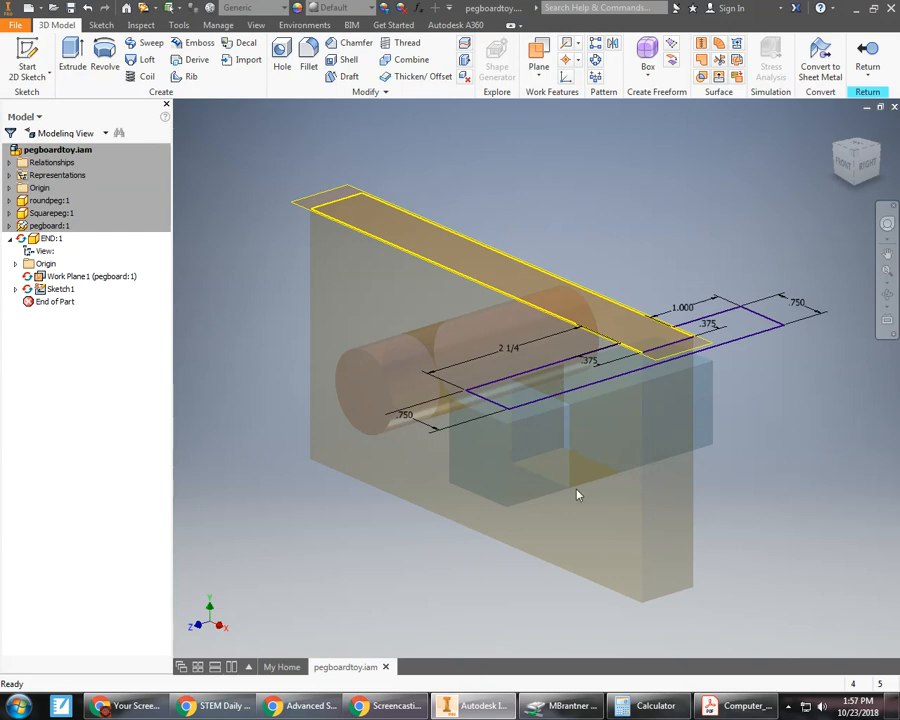
Step: Extrude the notched END profile 3 in downward from the work plane on the pegboard's top
left_click(72, 55)
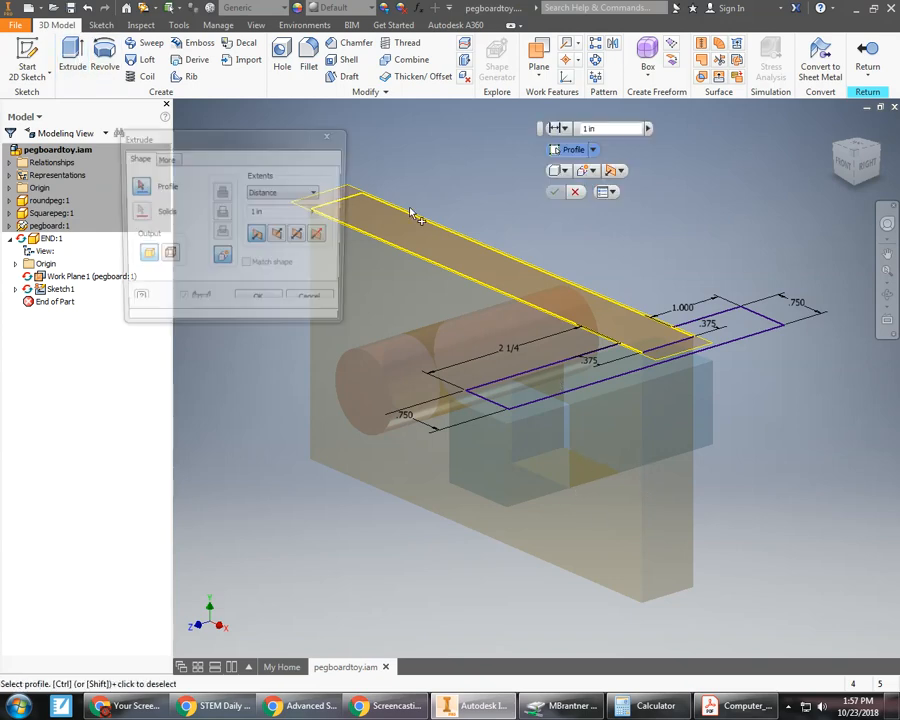
left_click(587, 372)
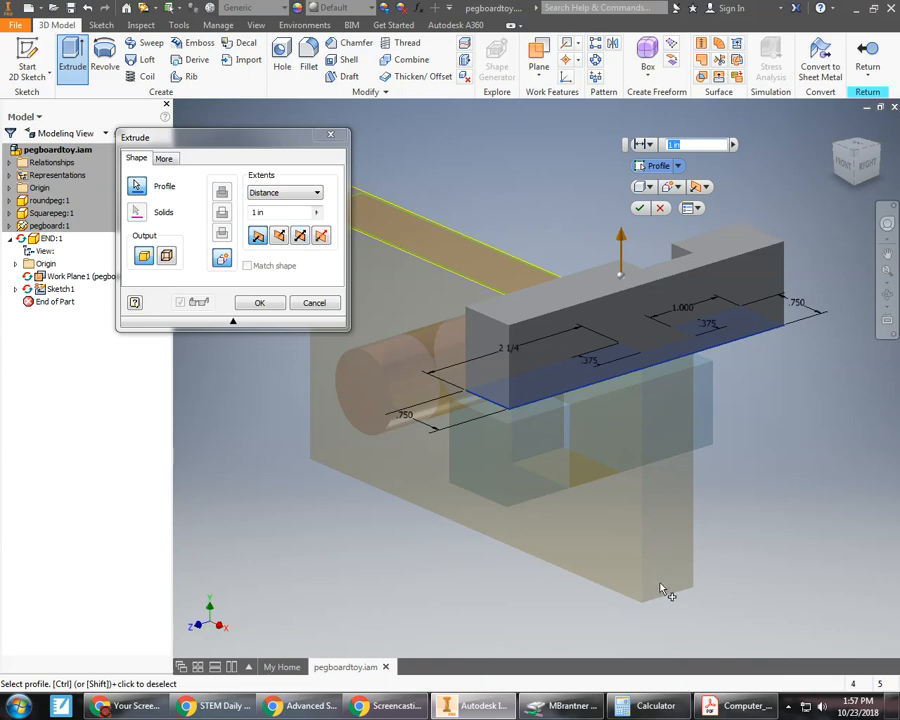
left_click(316, 212)
left_click(358, 266)
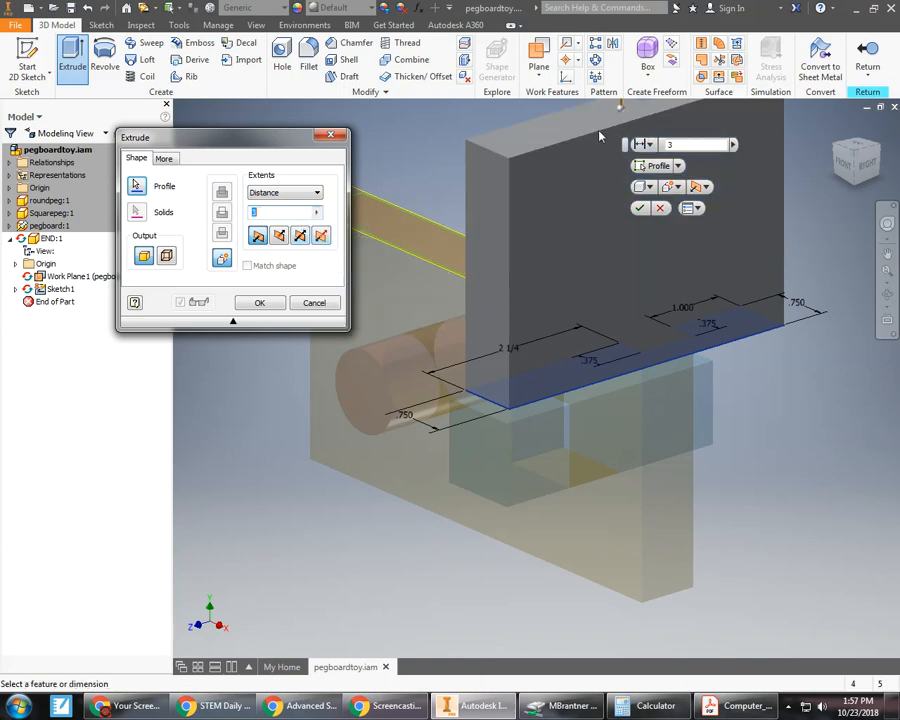
left_click(278, 235)
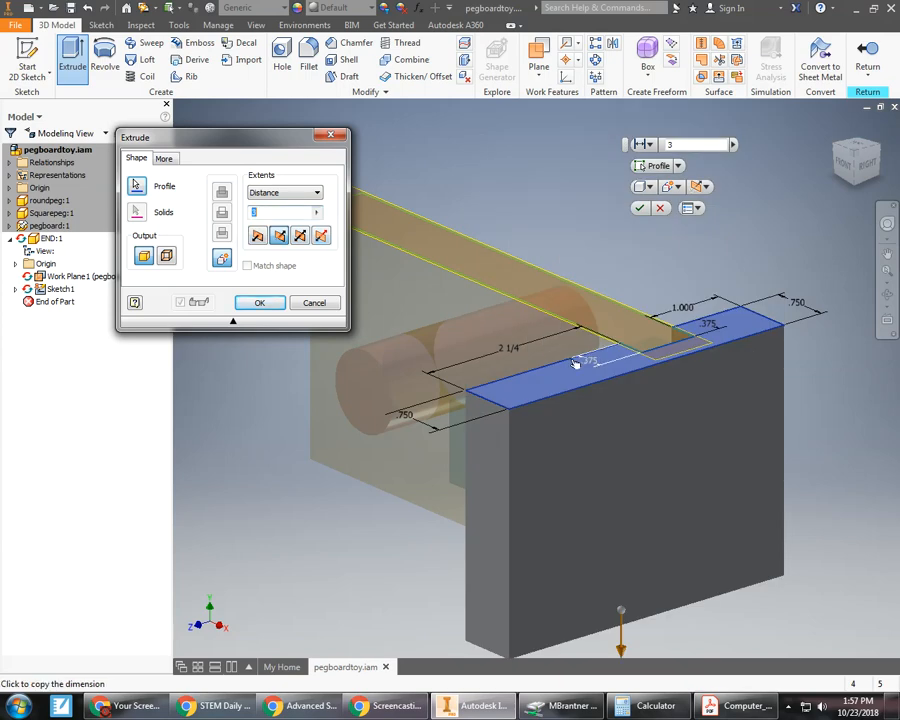
left_click(259, 302)
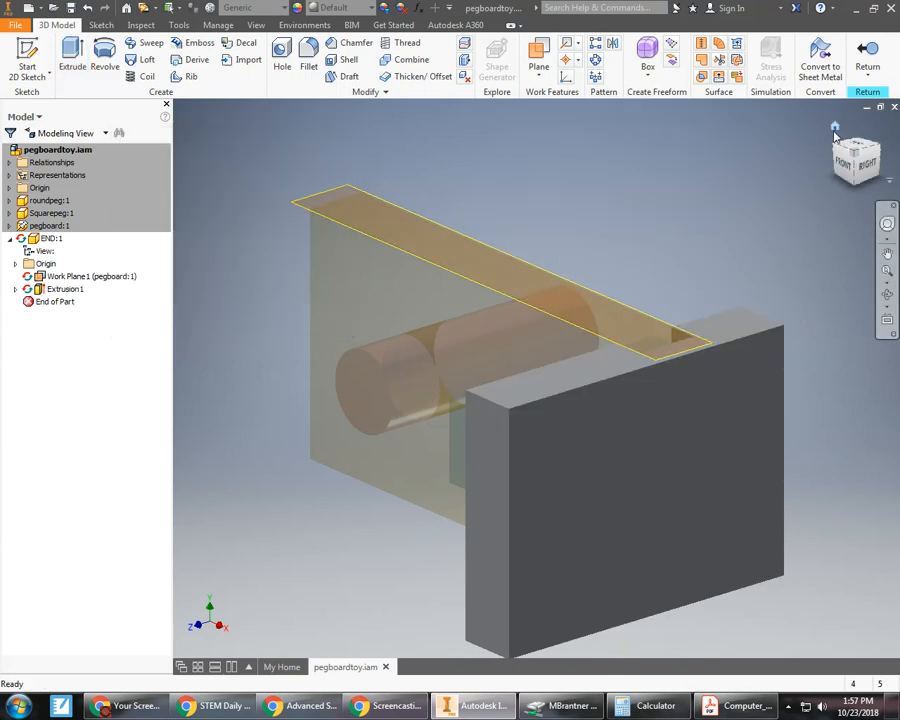
left_click(835, 129)
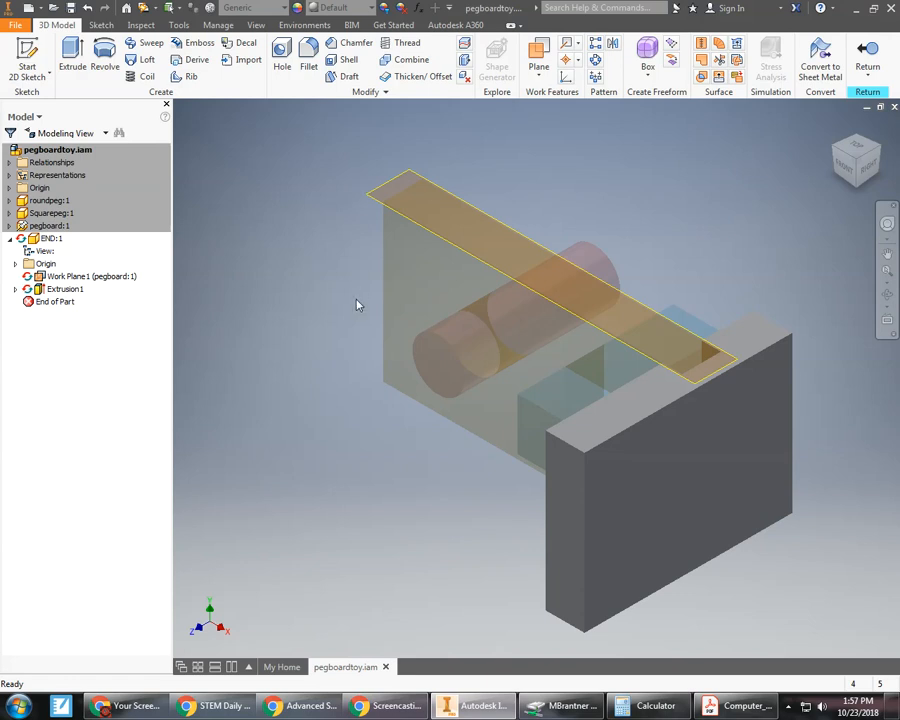
Step: Save the END part and turn off the visibility of its Work Plane1
left_click(15, 26)
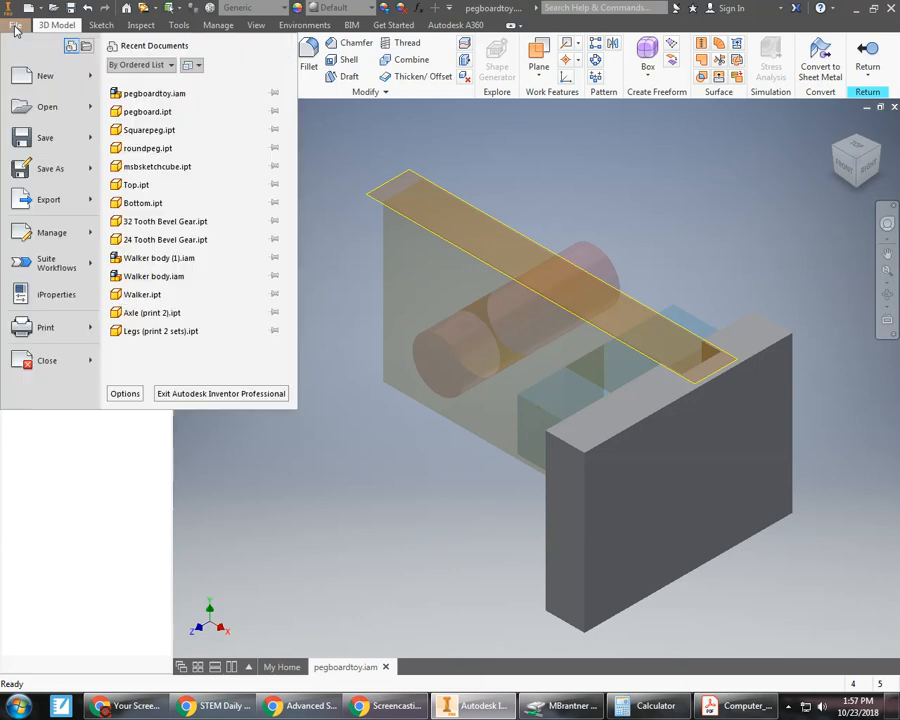
left_click(45, 137)
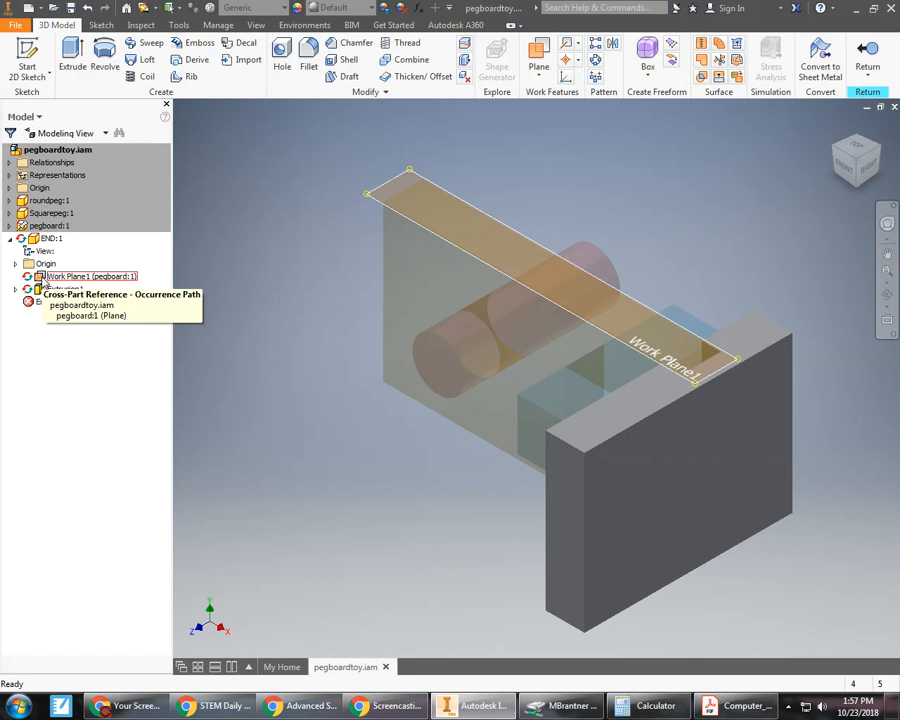
left_click(45, 284)
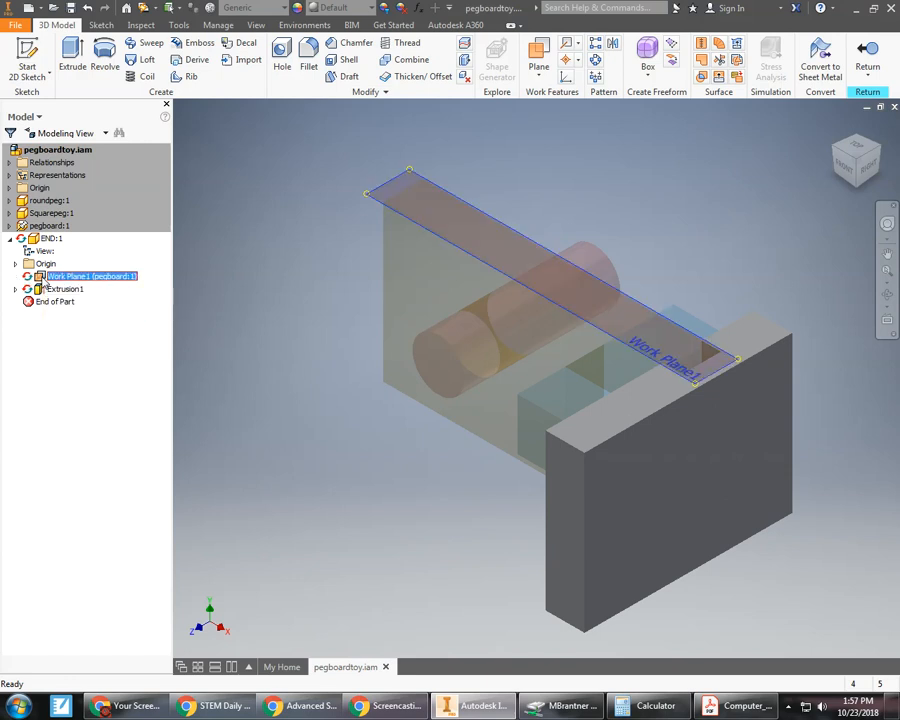
right_click(43, 280)
left_click(72, 381)
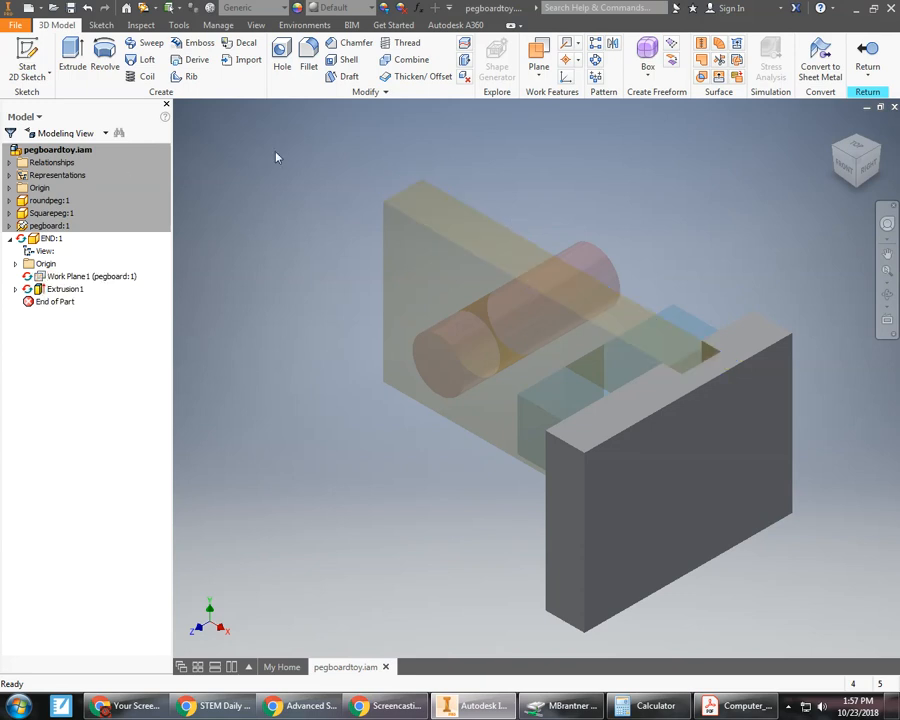
left_click(857, 148)
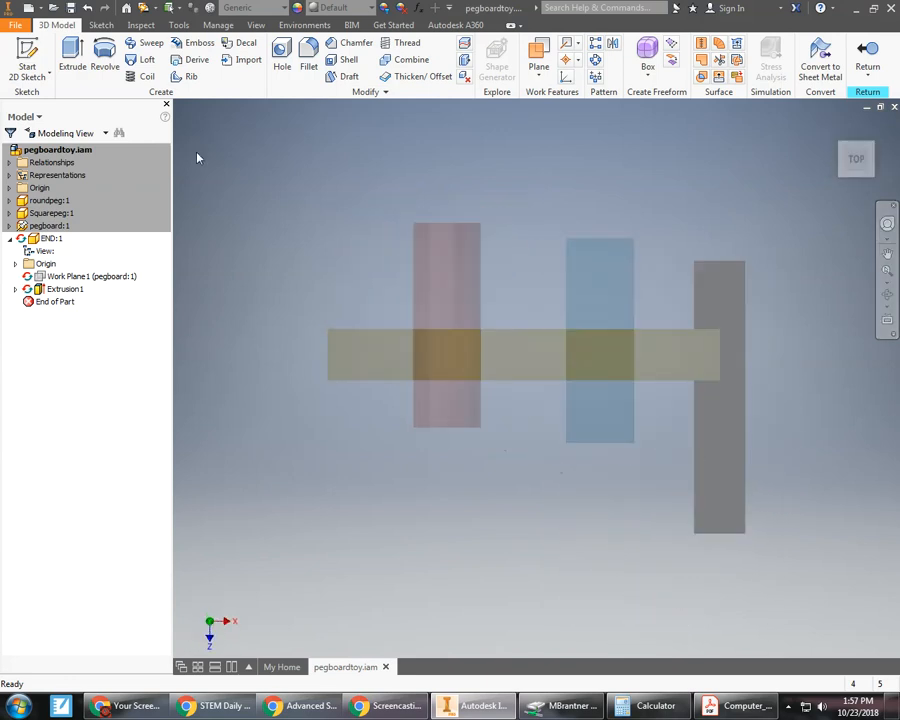
left_click(55, 149)
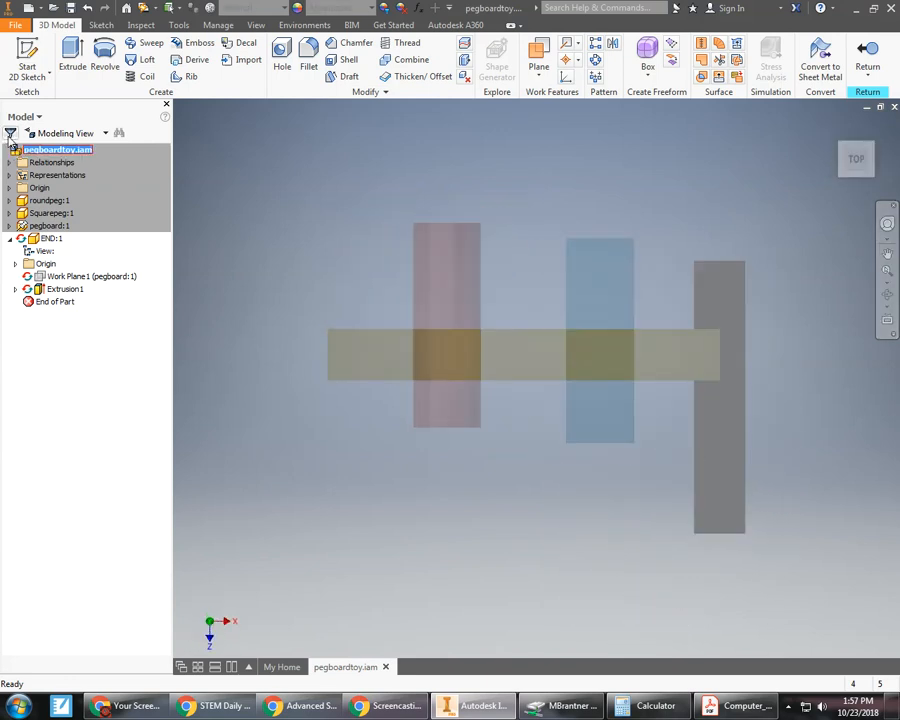
left_click(10, 134)
left_click(10, 134)
left_click(10, 134)
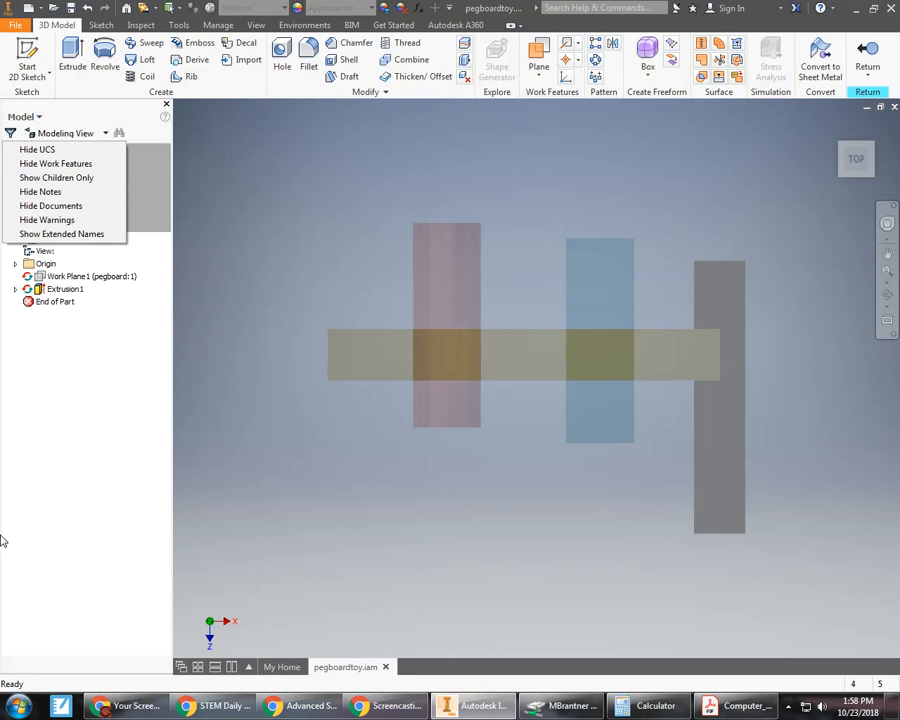
Step: Finish editing the END part in place and return to the pegboardtoy assembly
left_click(868, 68)
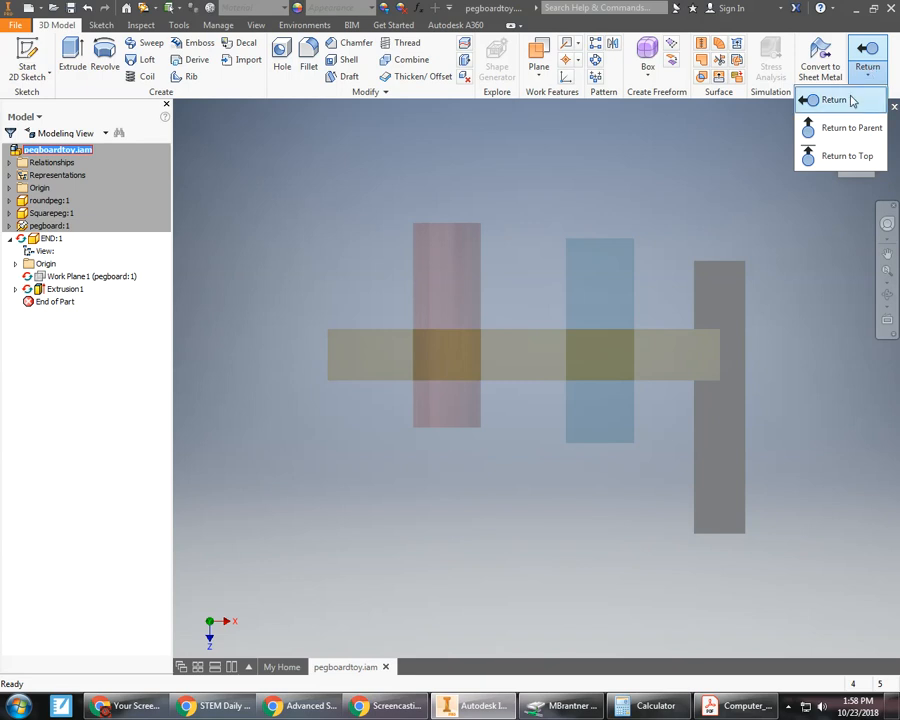
left_click(834, 100)
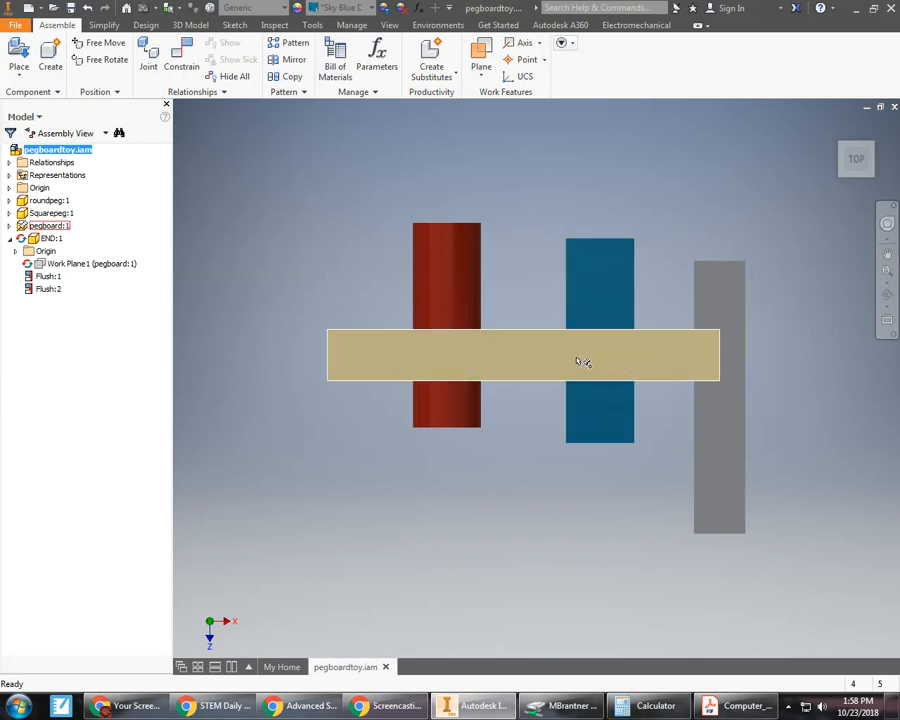
mouse_move(600, 385)
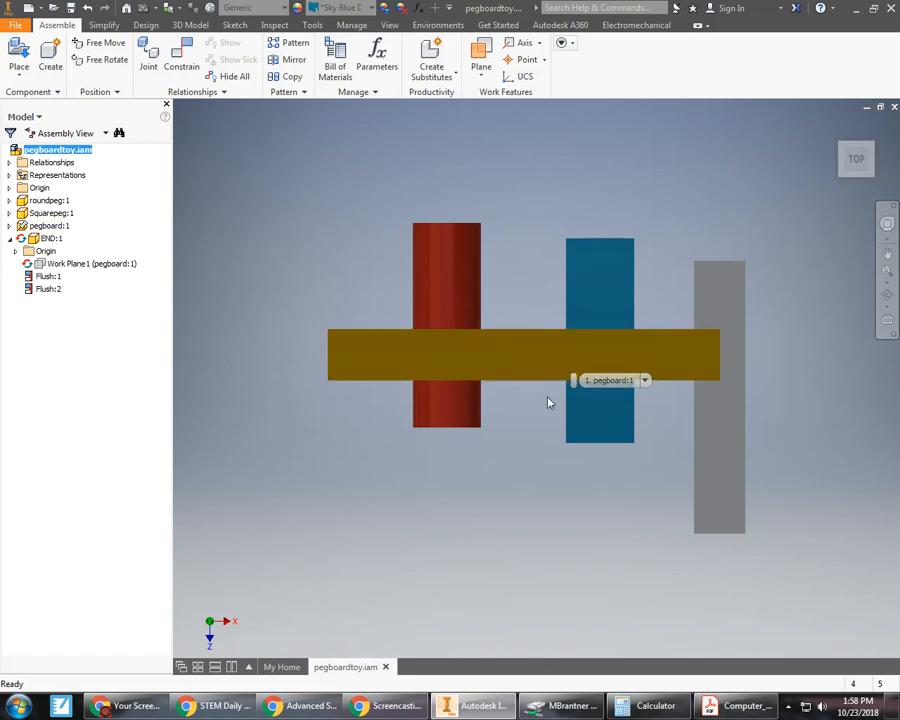
Step: Place a second END.ipt component in the assembly near the pegboard's opposite end, beside the red round peg
left_click(26, 79)
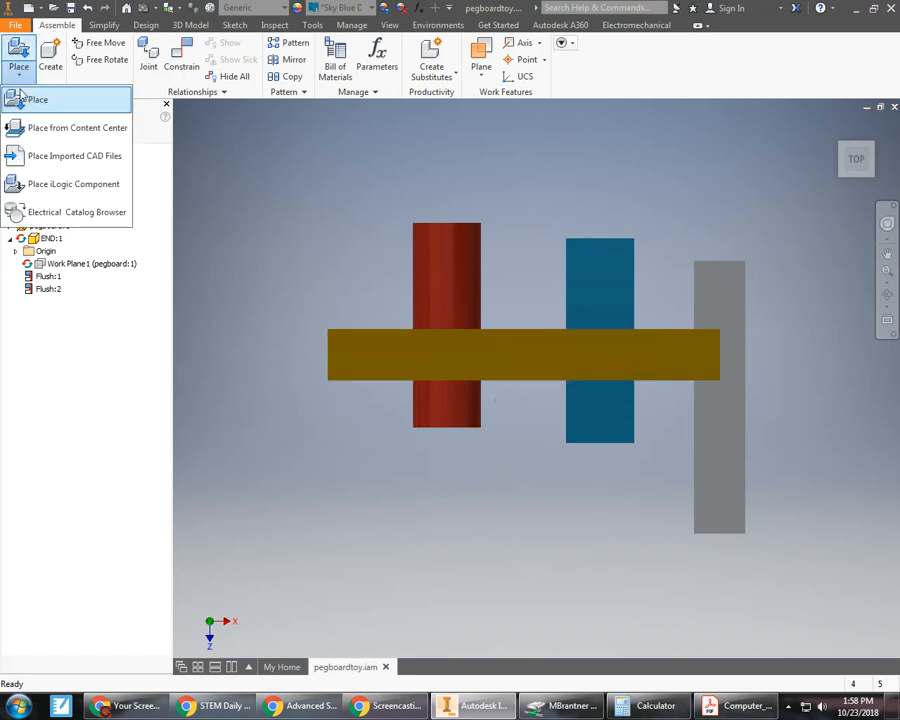
left_click(32, 96)
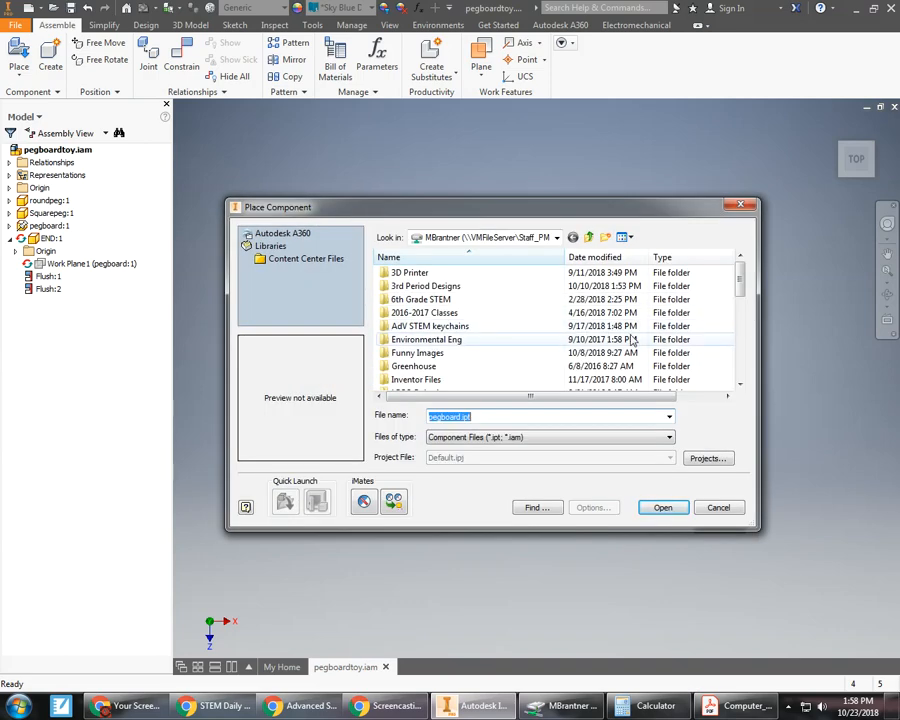
left_click_drag(740, 290, 741, 345)
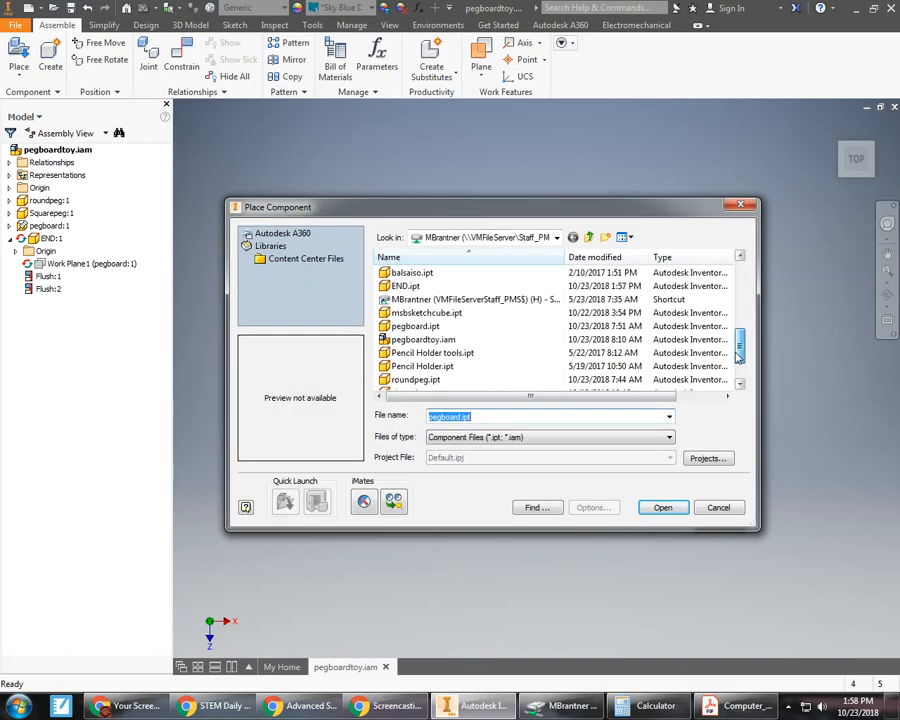
left_click(400, 286)
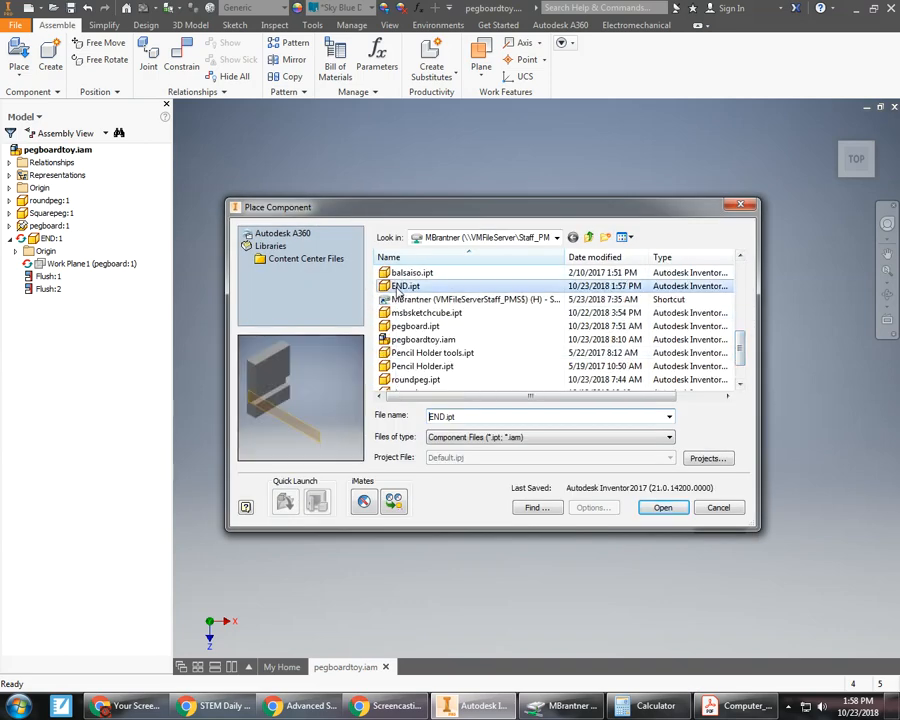
left_click(663, 508)
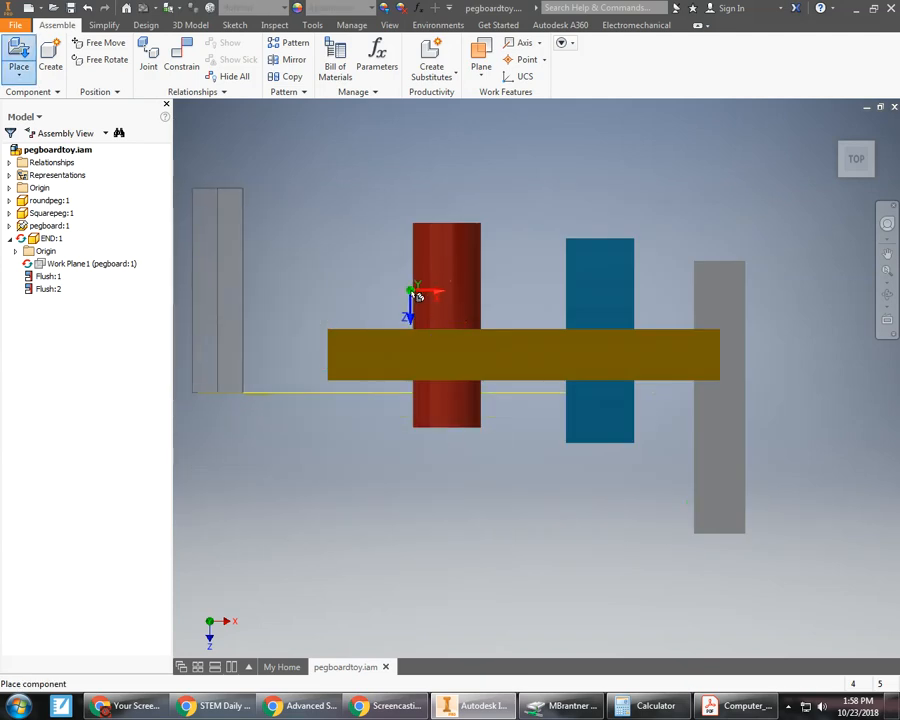
left_click(491, 301)
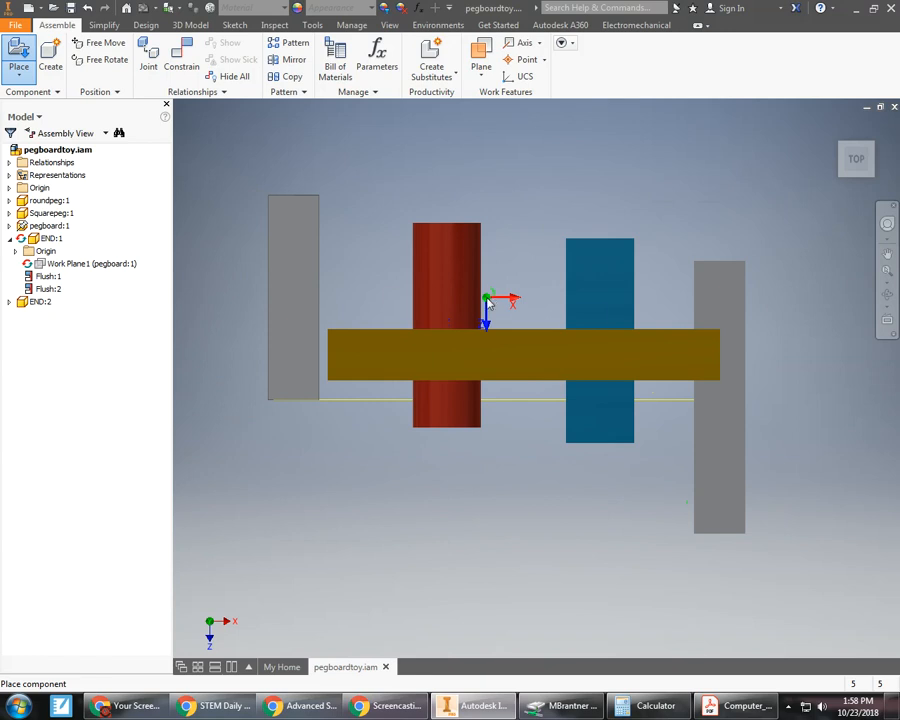
right_click(489, 300)
left_click(520, 301)
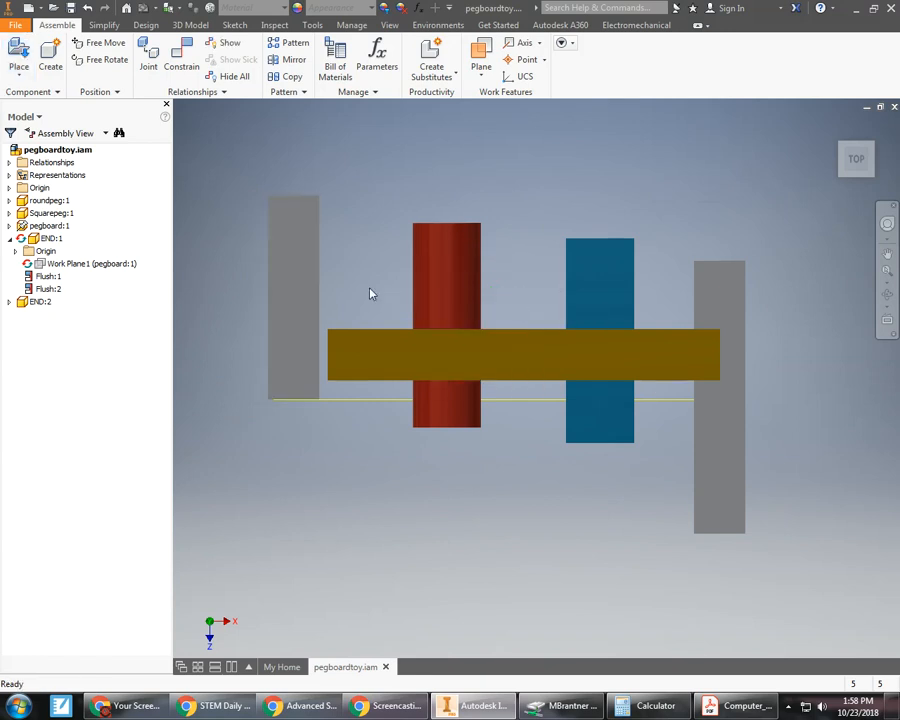
right_click_drag(316, 503, 411, 490)
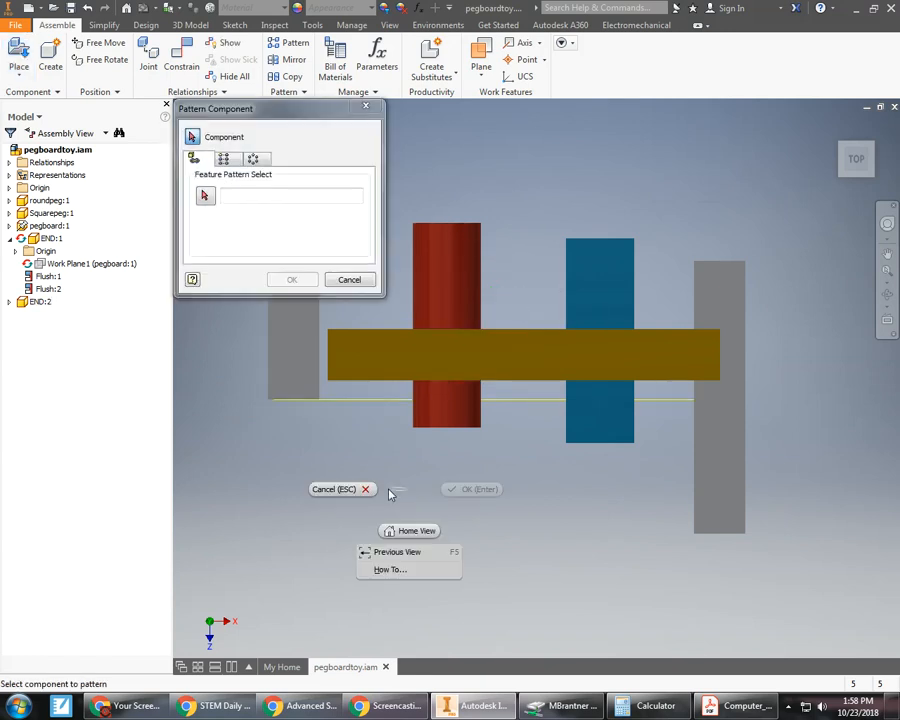
left_click(344, 282)
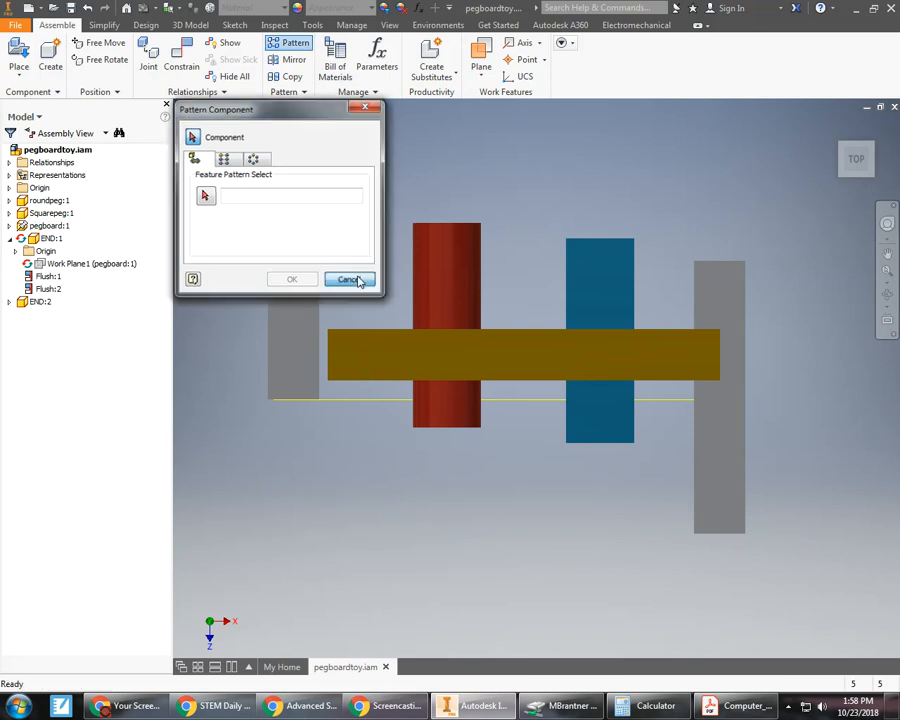
left_click(352, 279)
Step: Move the second END toward the pegboard's front side and turn off the visibility of its Work Plane1
left_click_drag(311, 387, 283, 474)
left_click(831, 139)
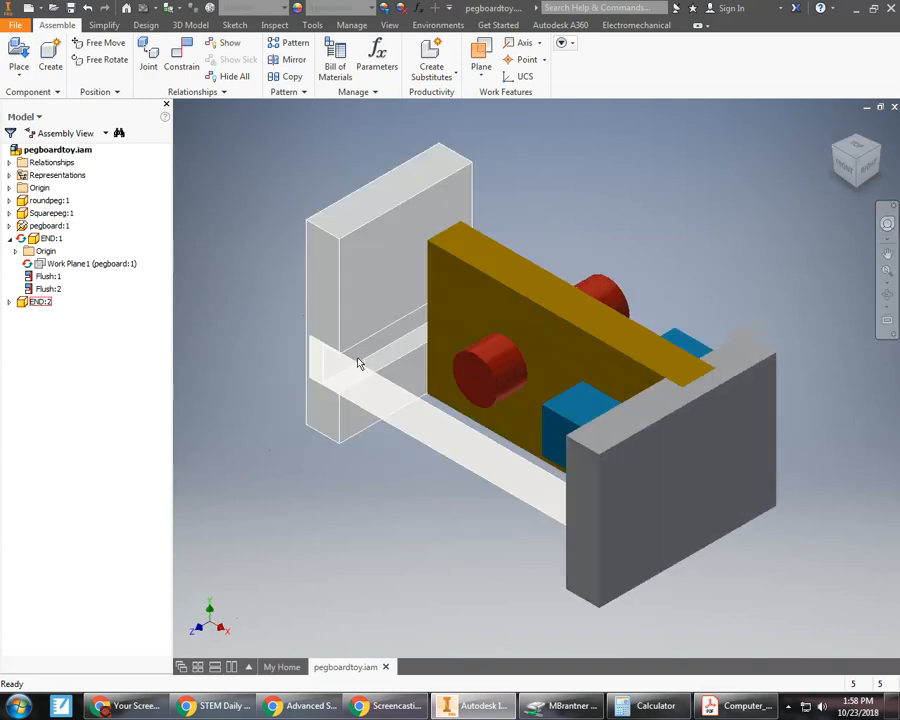
left_click(10, 302)
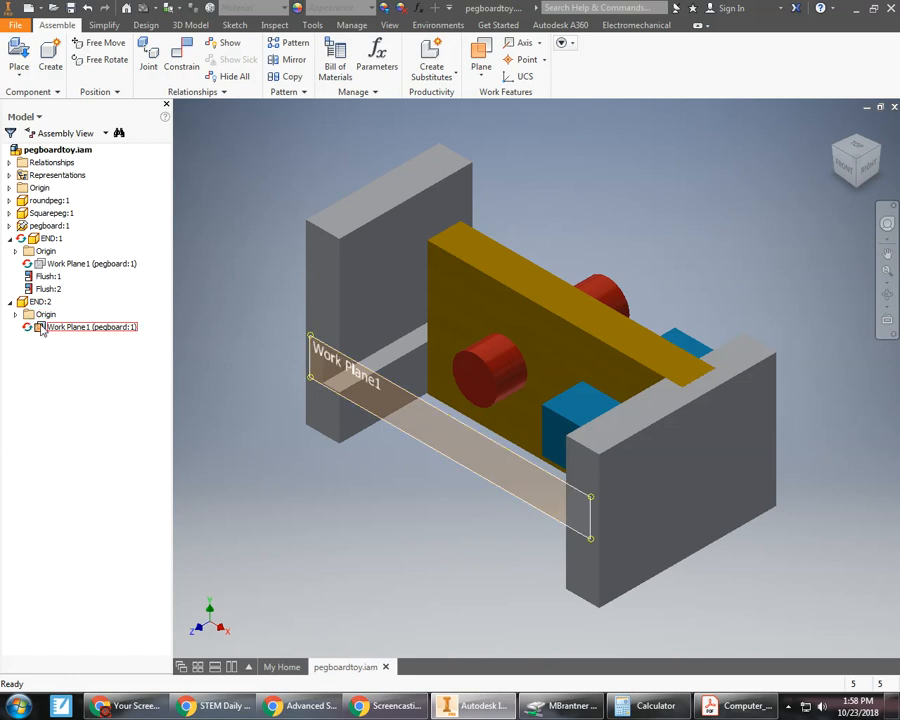
right_click(40, 328)
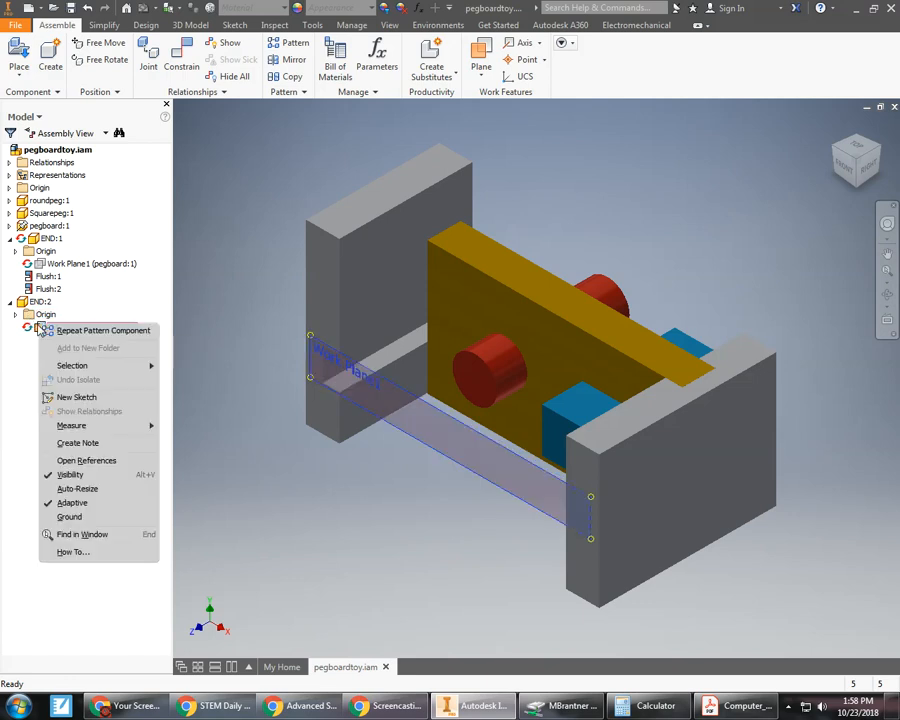
left_click(70, 474)
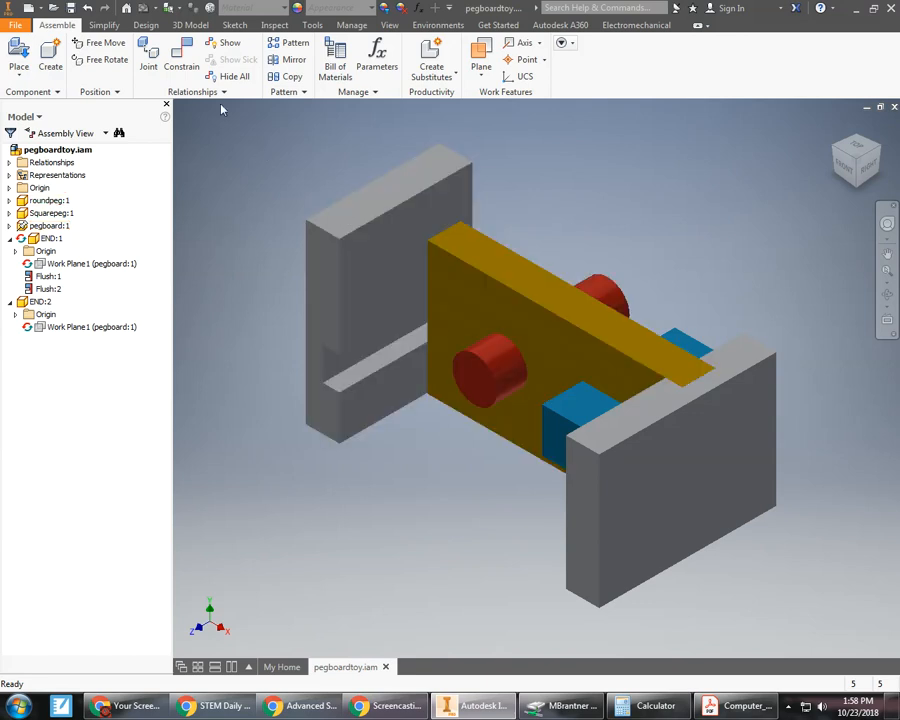
Step: Free-rotate the second END so that its notch stands upright and faces the near end of the pegboard
left_click(436, 310)
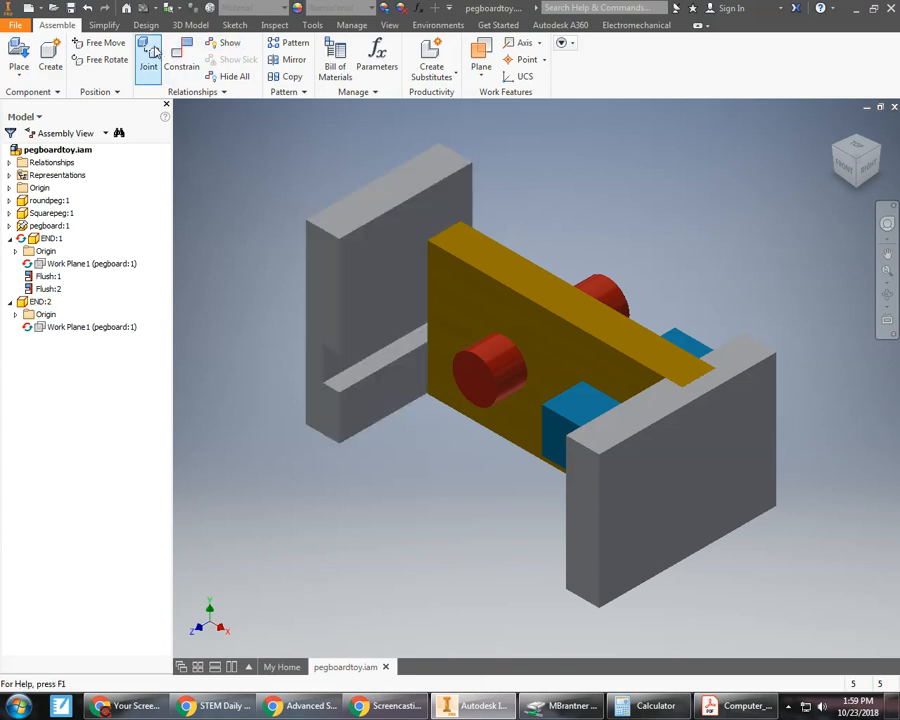
left_click(372, 287)
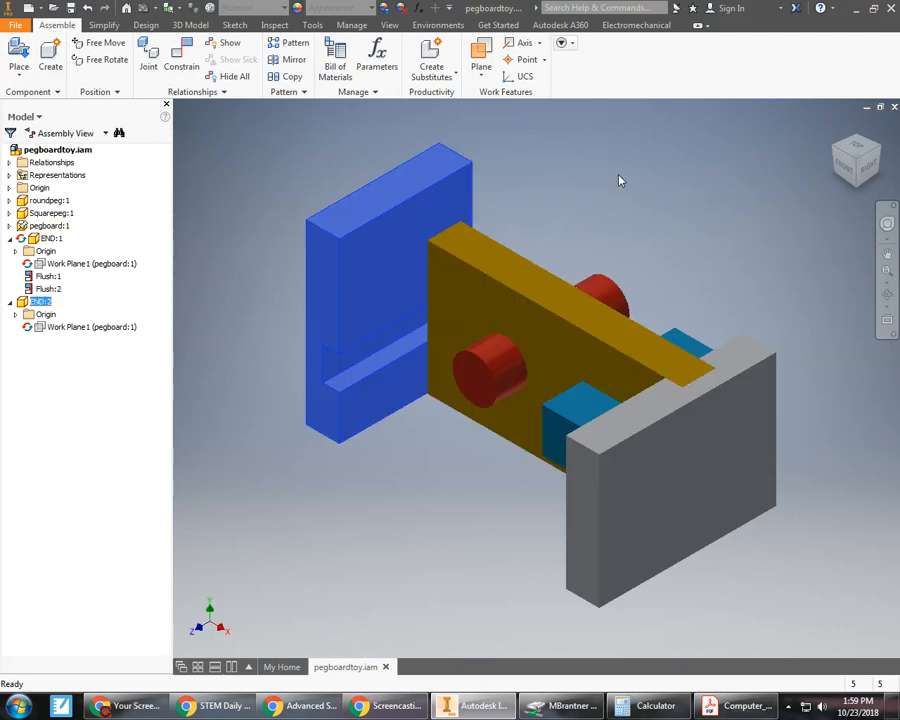
right_click(376, 236)
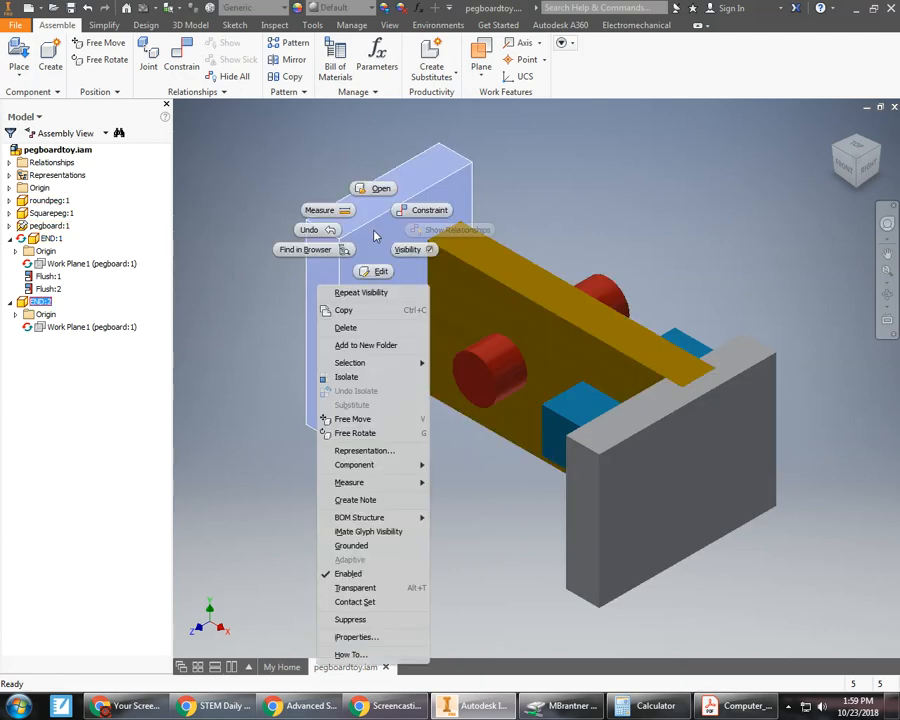
left_click(368, 433)
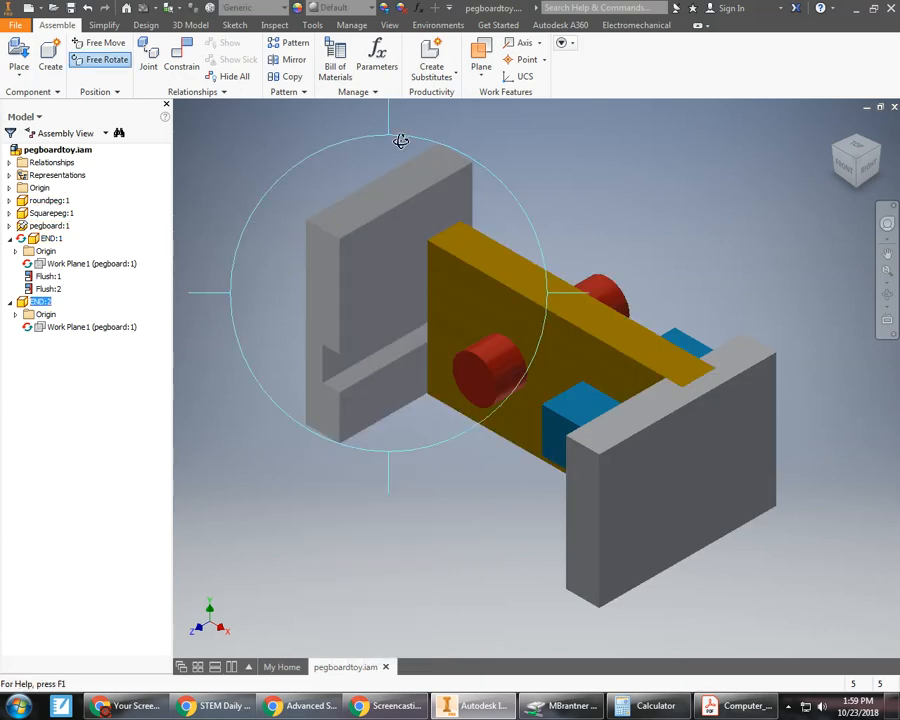
left_click_drag(394, 135, 433, 80)
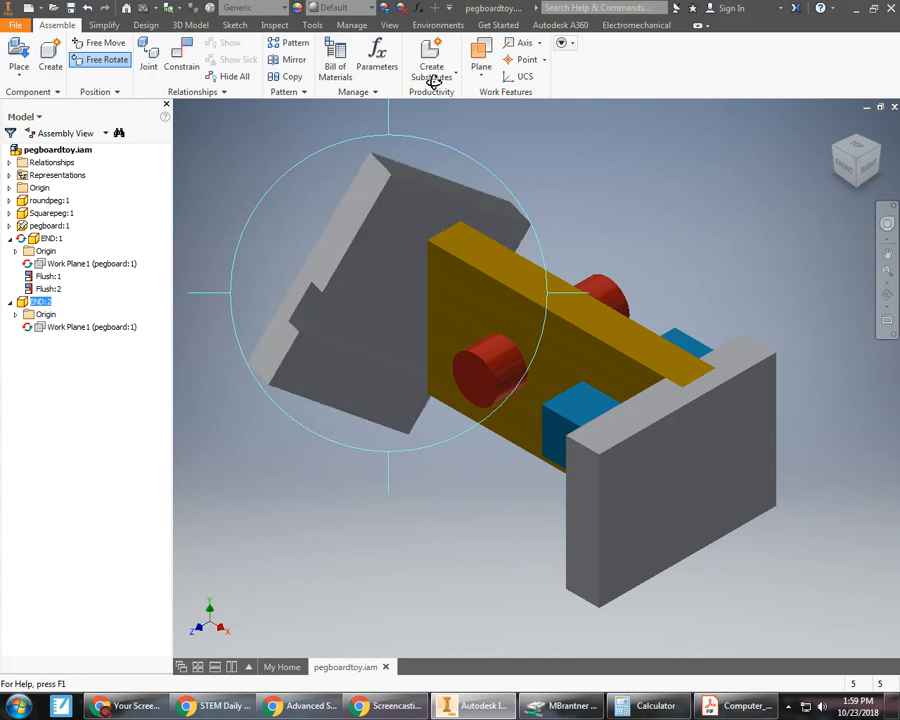
left_click_drag(398, 223, 440, 110)
left_click_drag(394, 313, 404, 253)
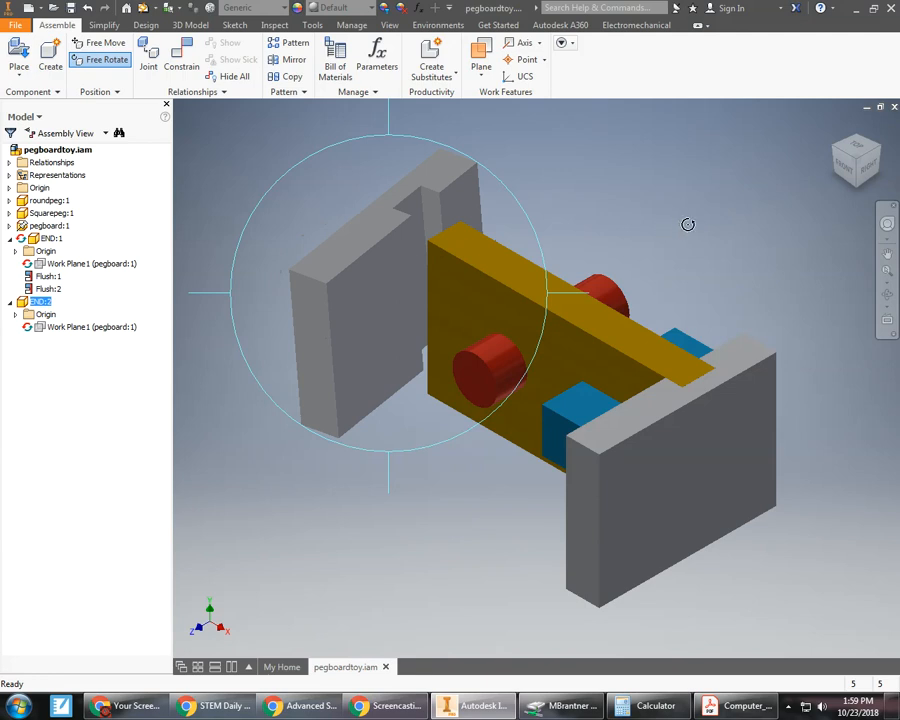
key("Escape")
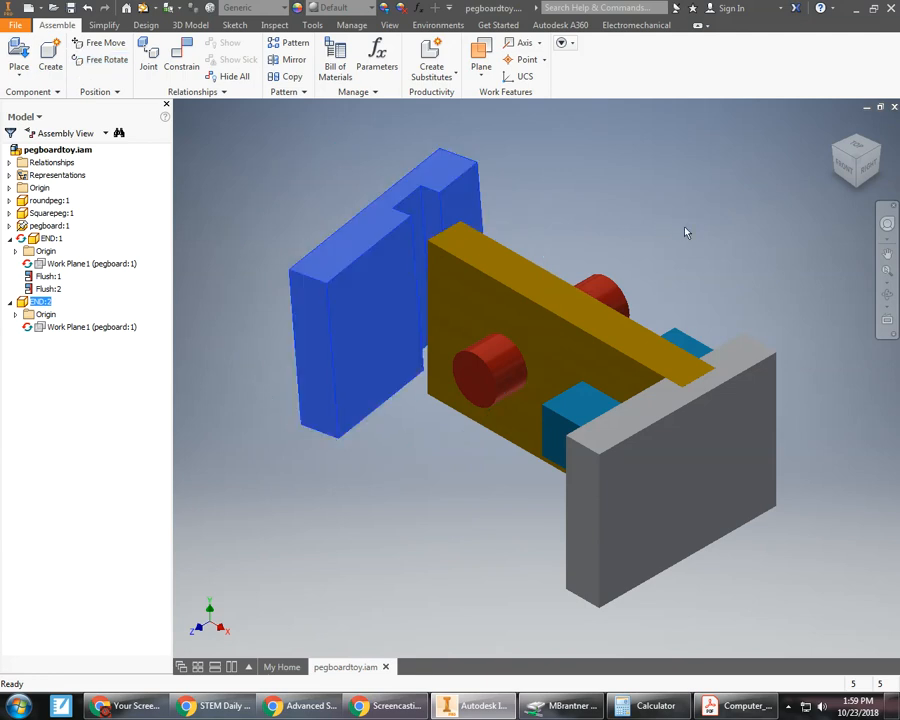
right_click(360, 273)
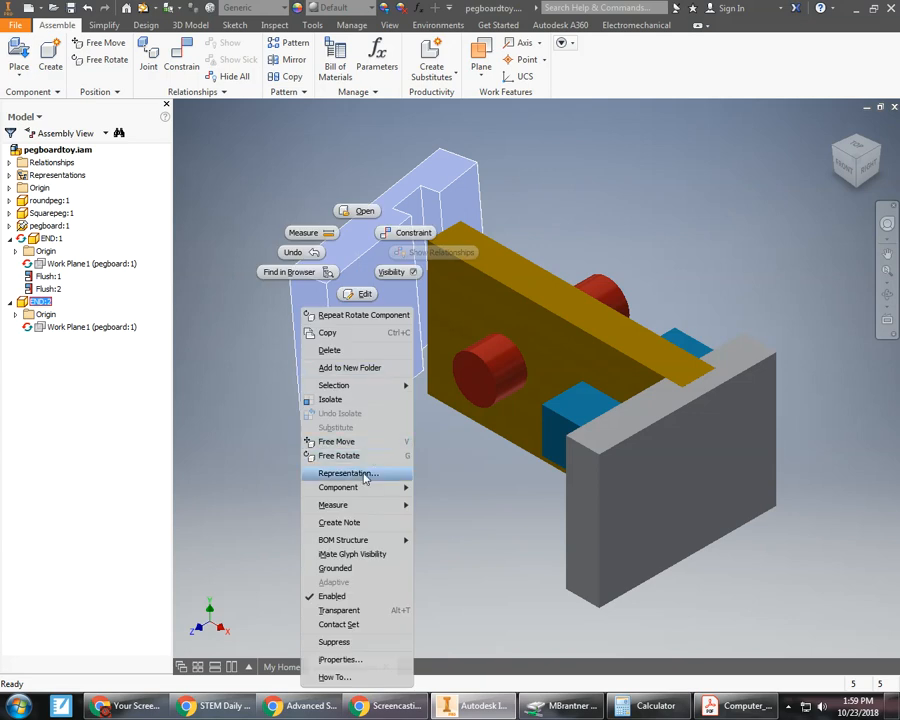
key("Escape")
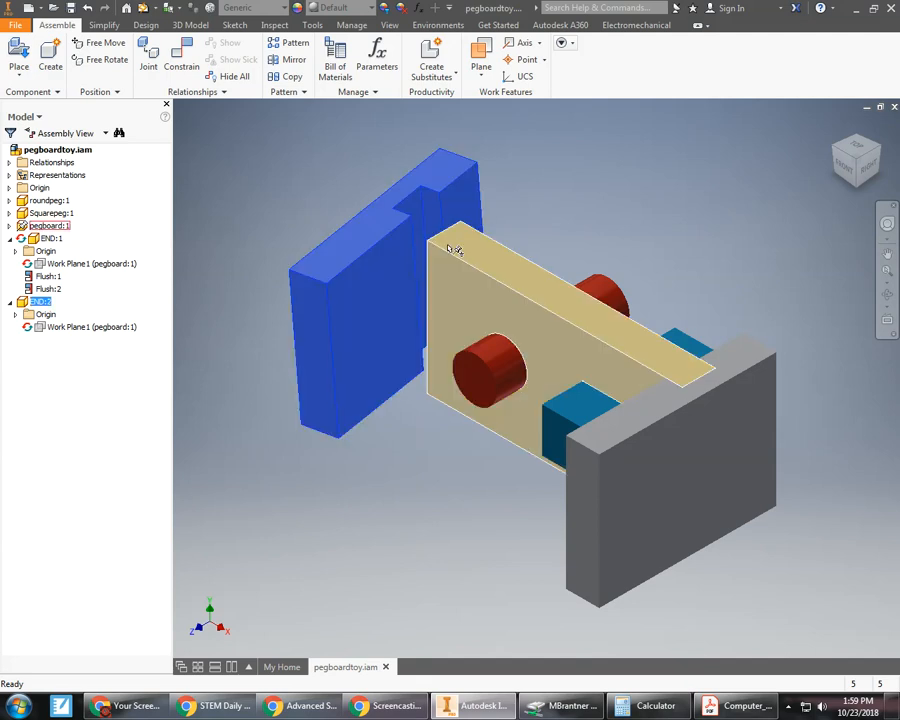
Step: Mate the inner face of the second END's notch to the pegboard's end face beside the red round peg
key("c")
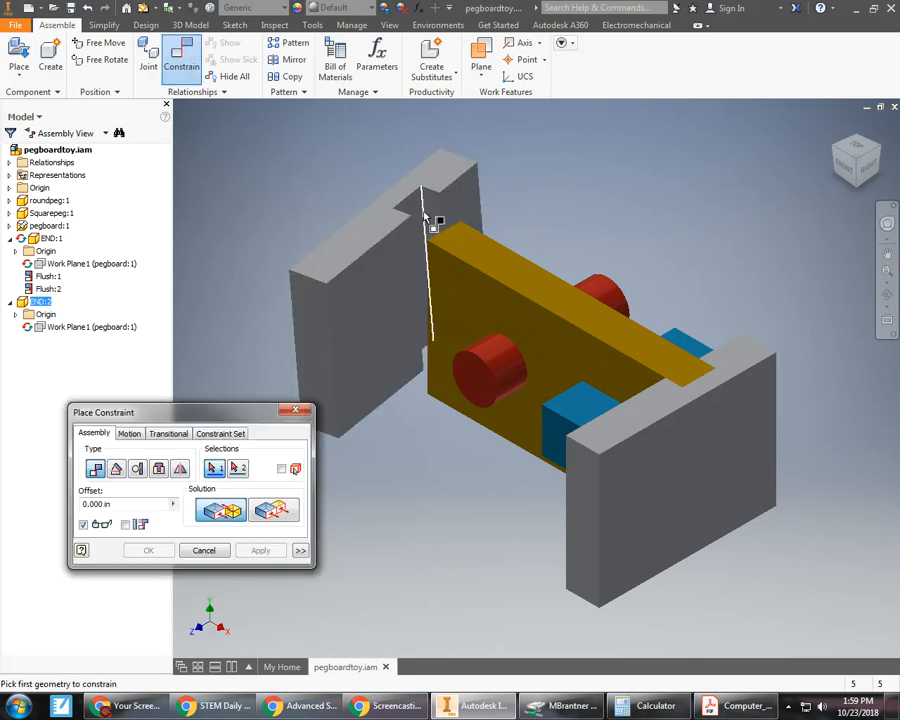
left_click(424, 216)
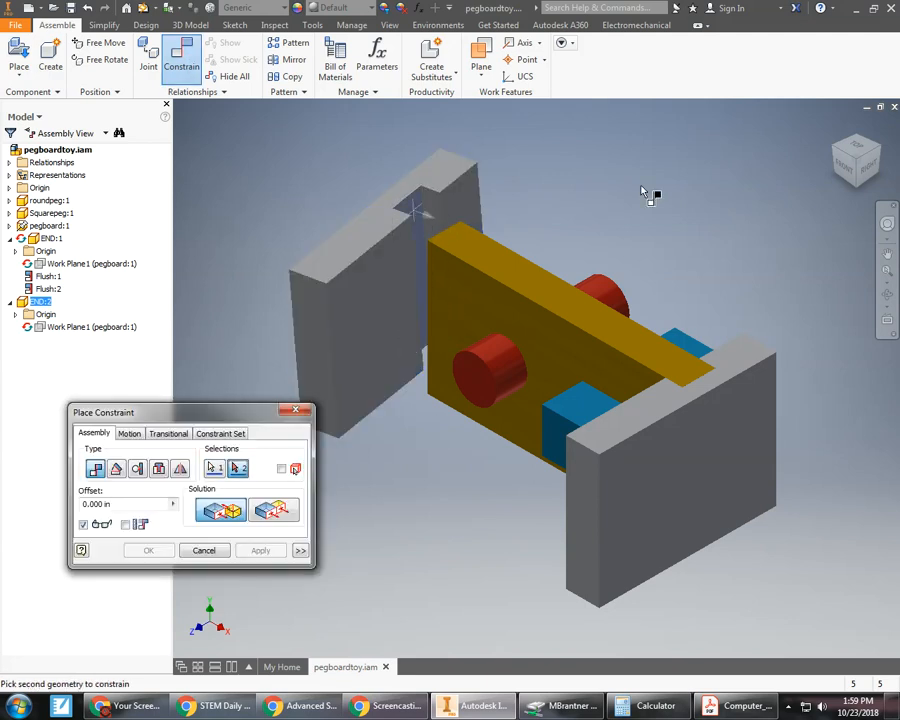
left_click(838, 165)
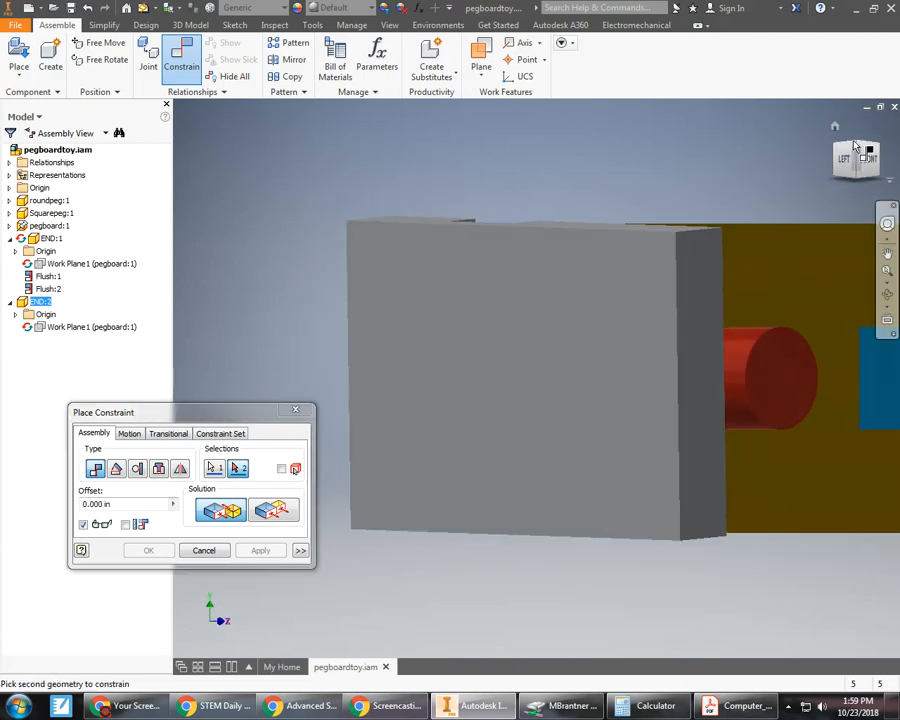
left_click(855, 147)
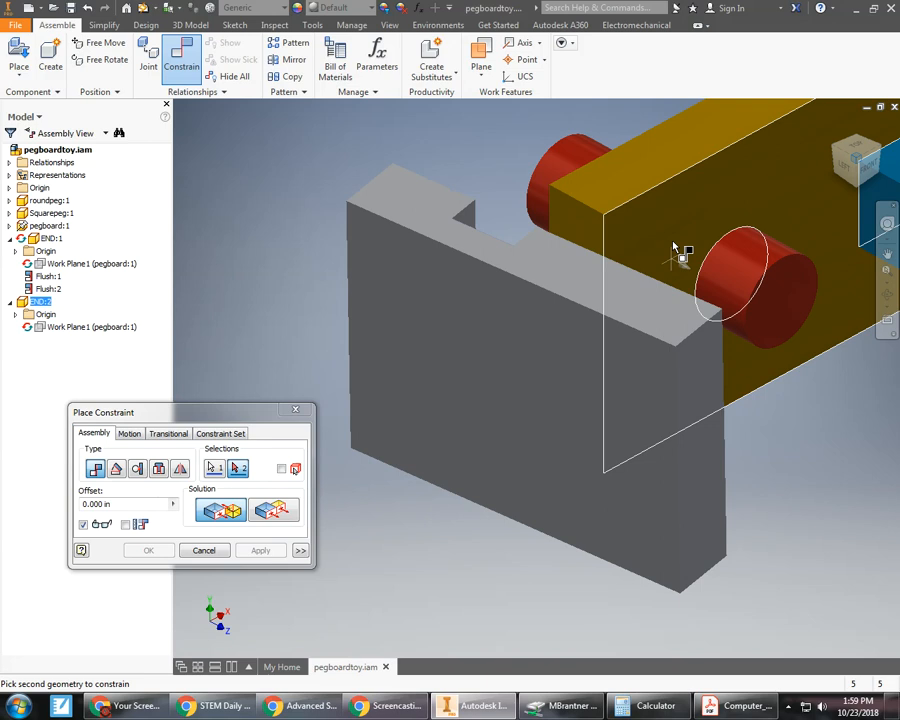
left_click(587, 237)
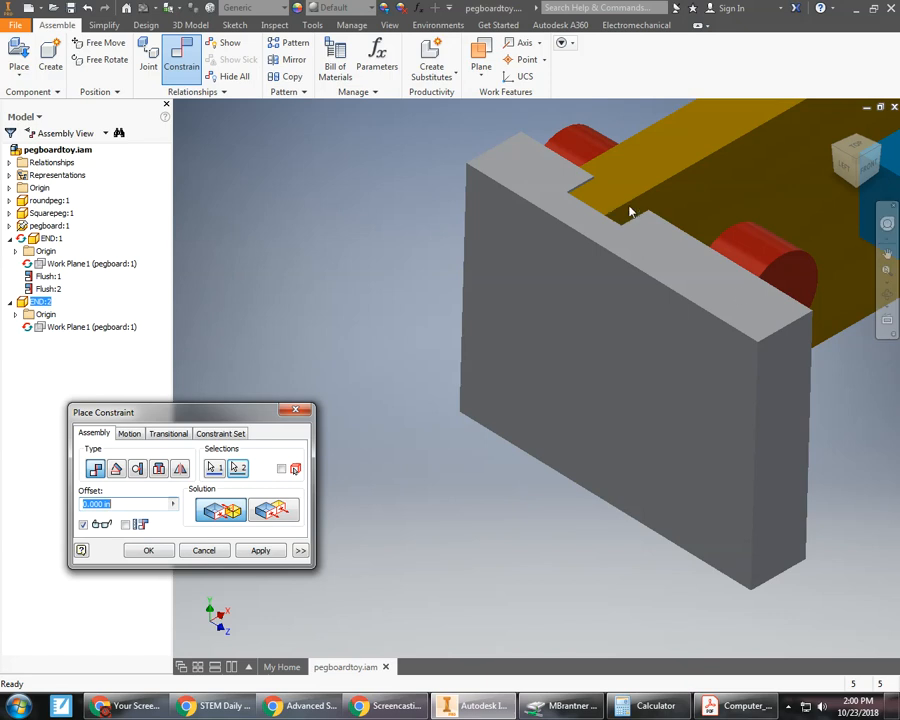
left_click(261, 552)
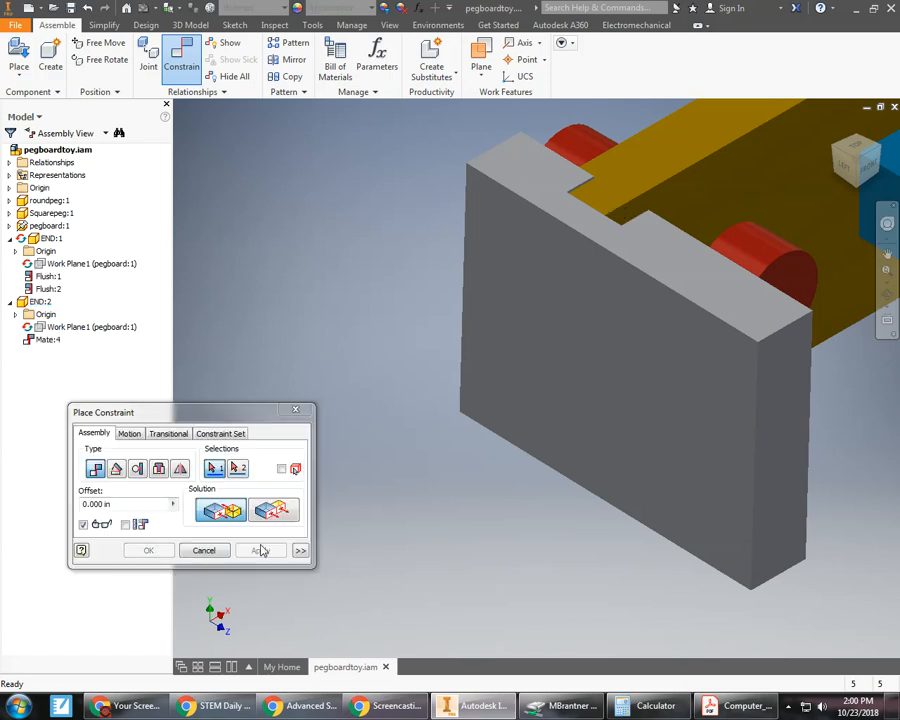
Step: Mate the pegboard's front face to the adjoining side face of the second END's notch
left_click(630, 217)
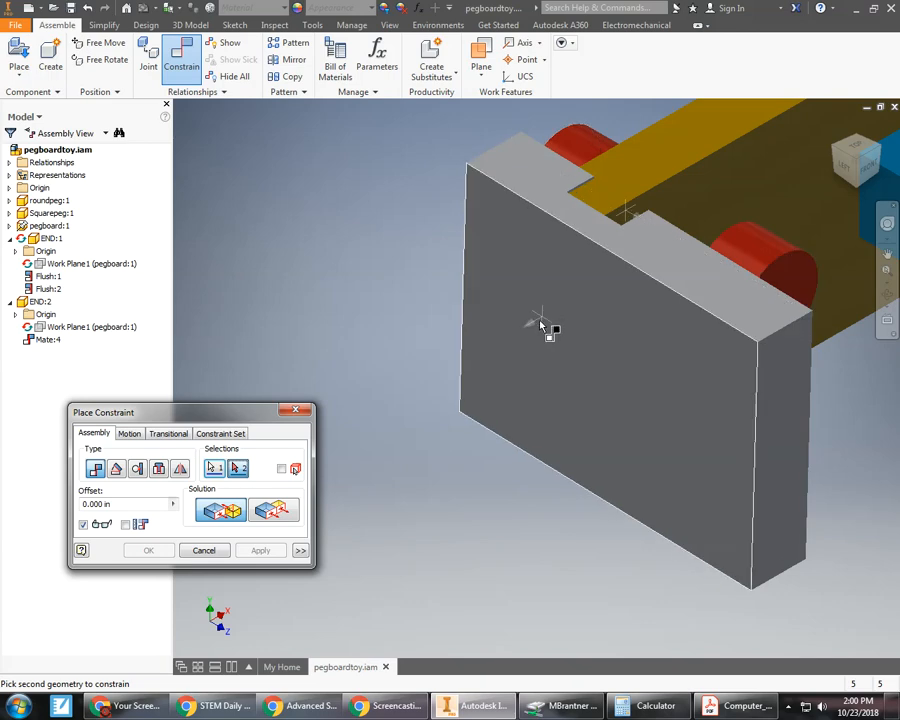
key("Escape")
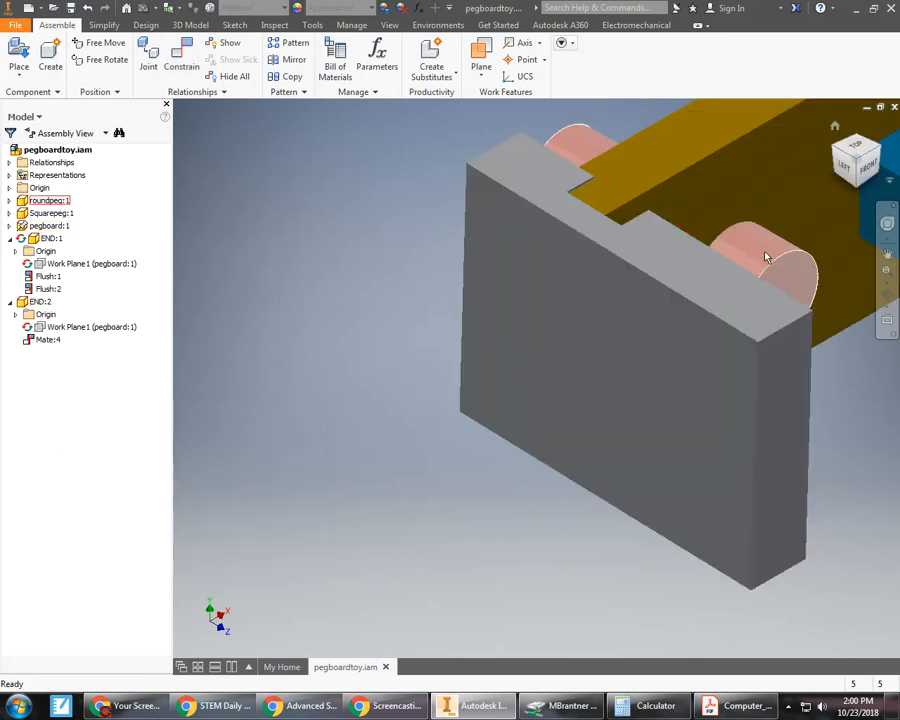
scroll(765, 258, "up", 3)
scroll(765, 258, "down", 4)
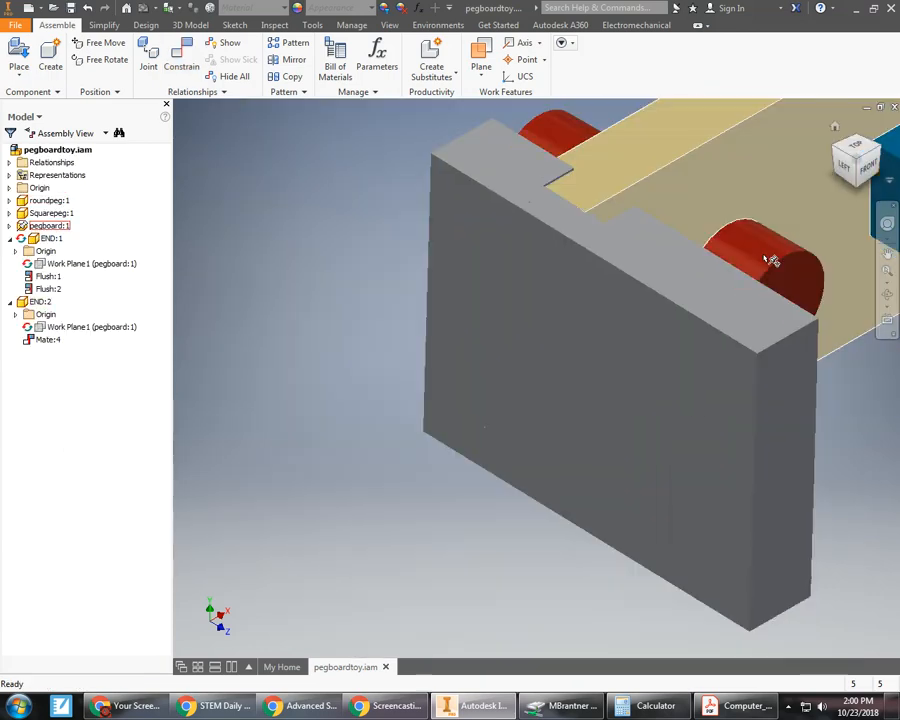
left_click(866, 170)
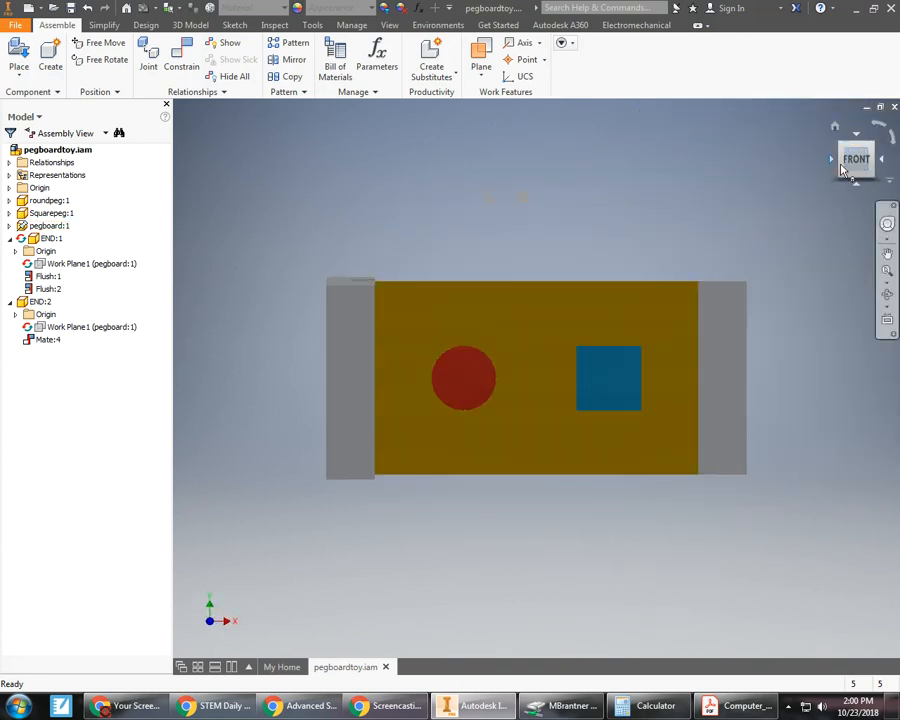
left_click(836, 165)
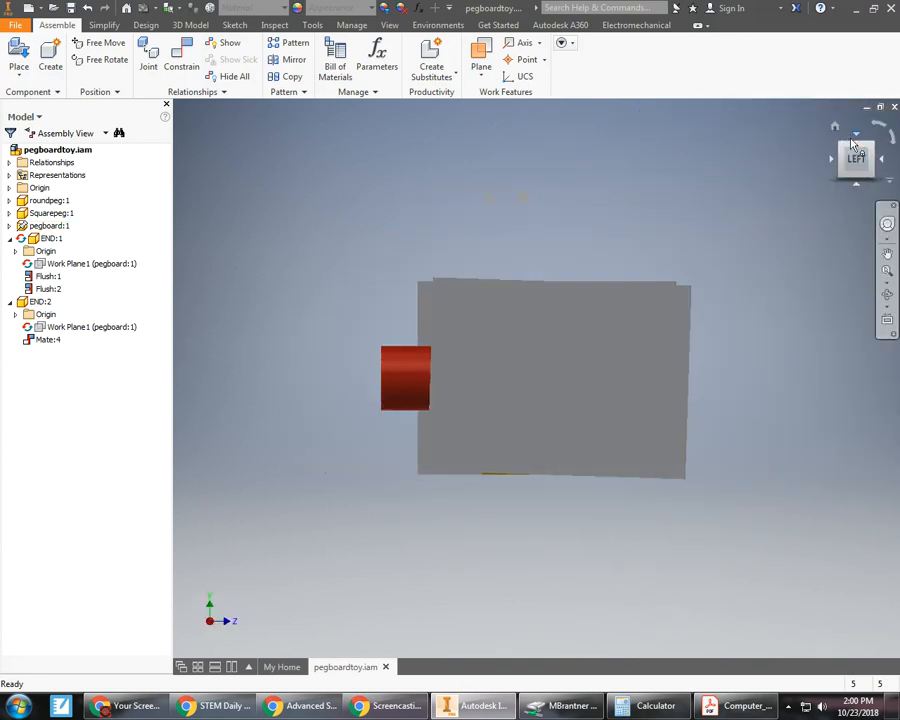
left_click(836, 129)
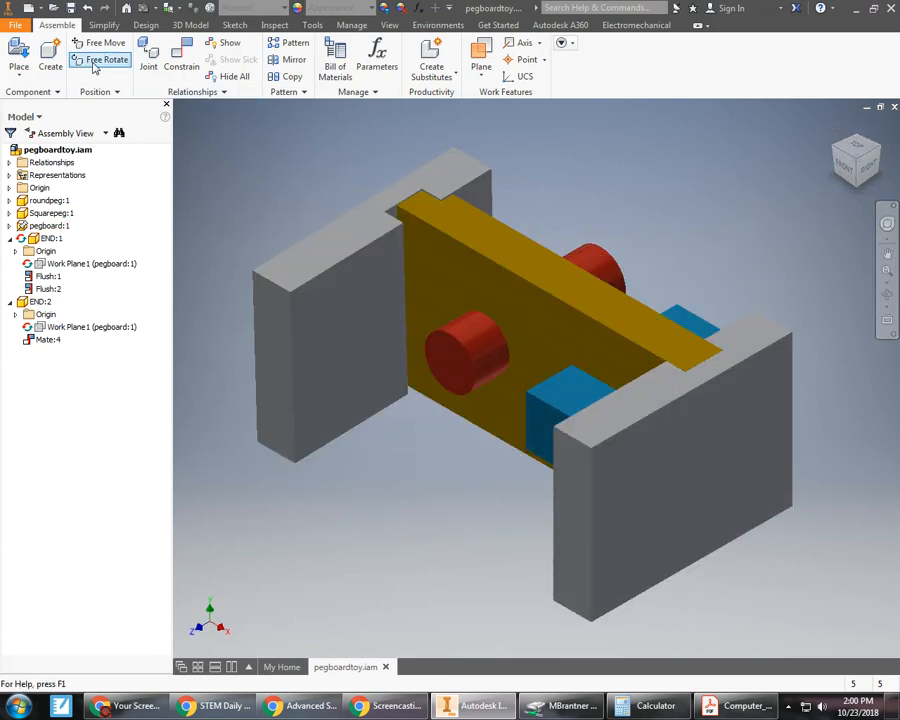
left_click(428, 250)
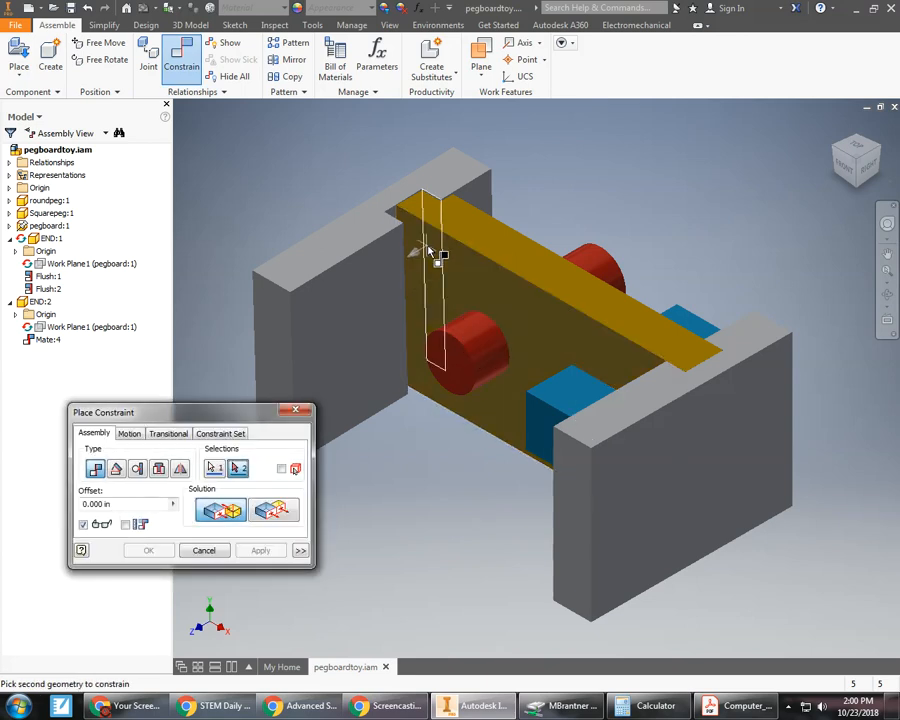
left_click(846, 152)
left_click(836, 150)
left_click(840, 153)
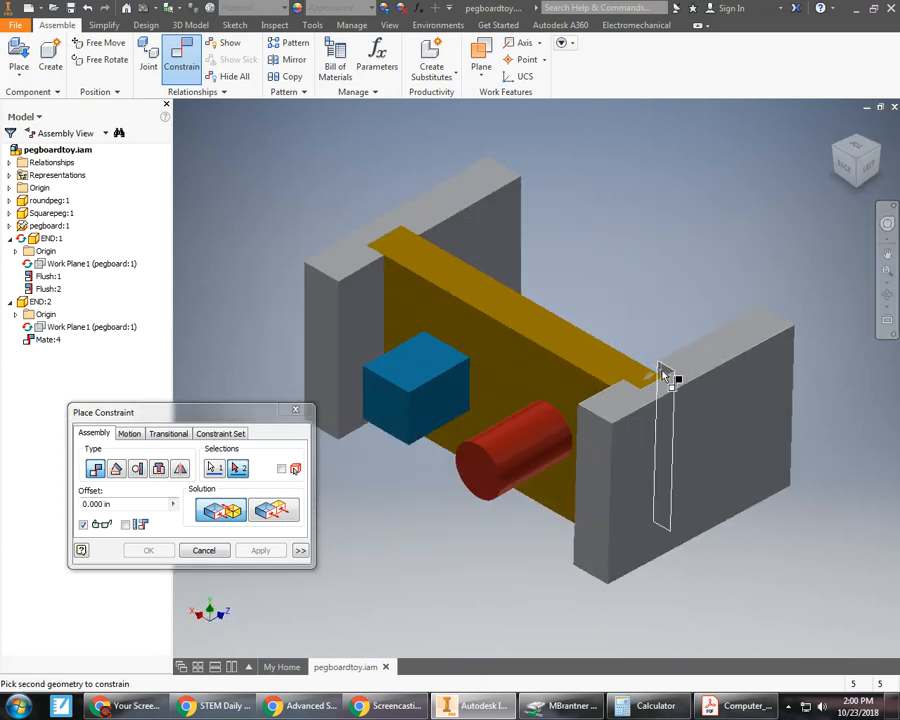
left_click(660, 373)
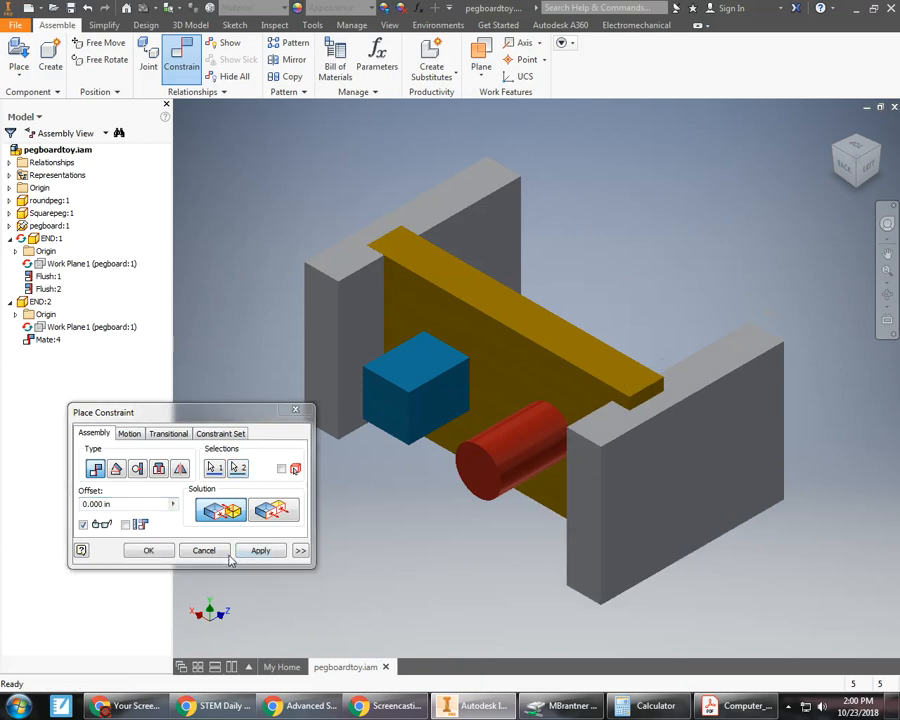
left_click(132, 551)
Step: Slide the second END up and down along the pegboard's end to test its remaining freedom of movement
left_click(625, 484)
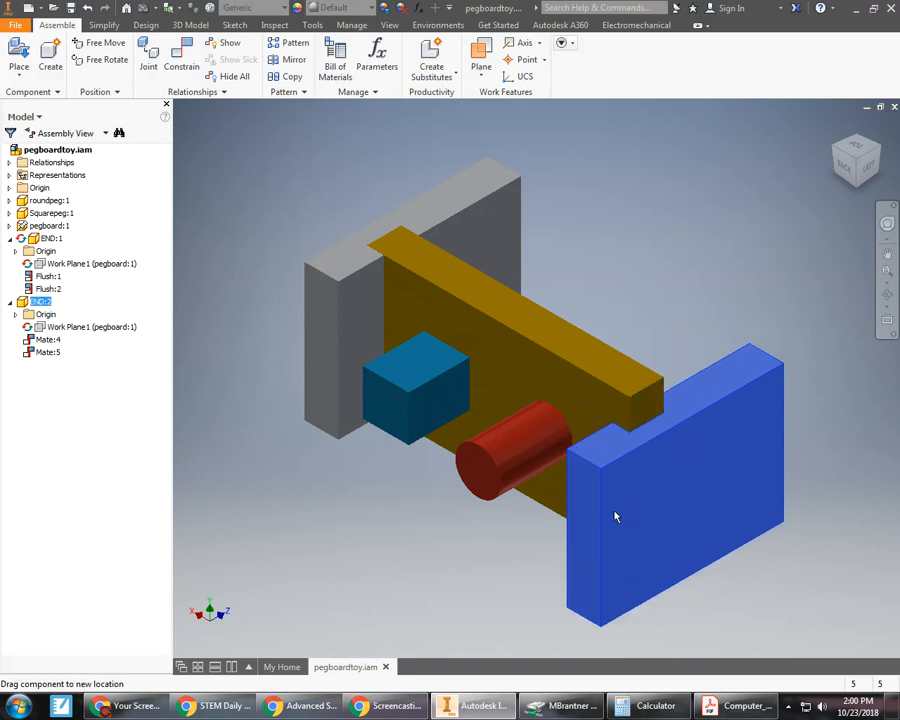
left_click_drag(592, 479, 533, 486)
left_click(313, 384)
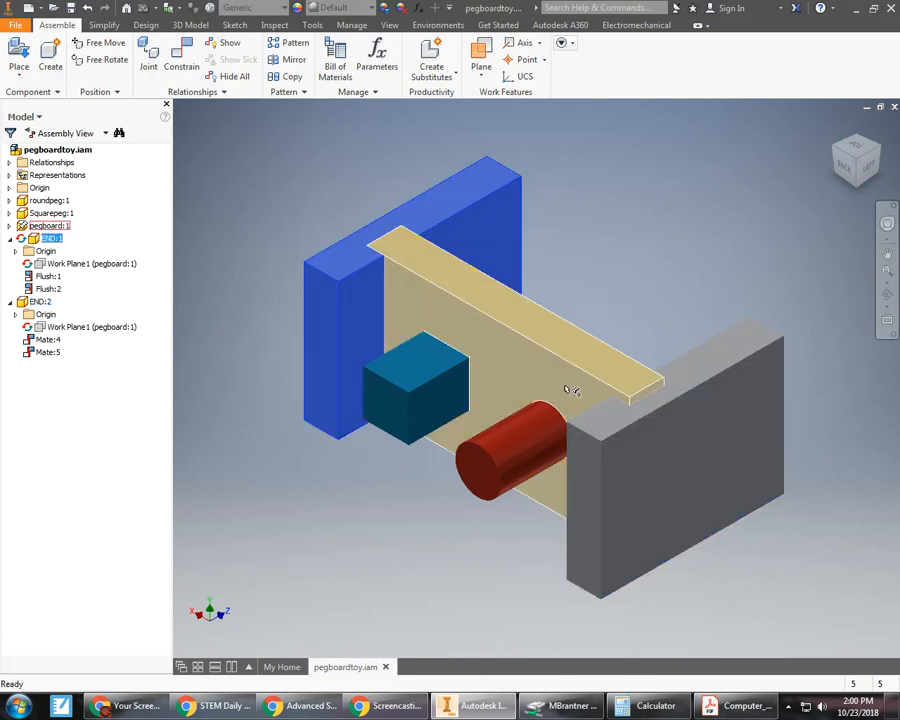
left_click_drag(669, 440, 671, 458)
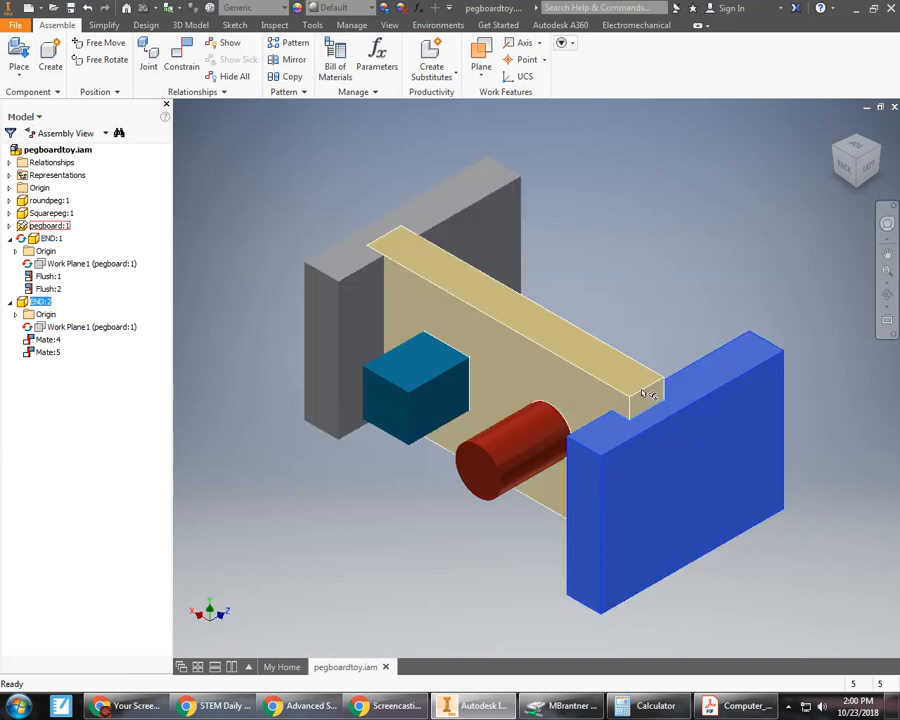
Step: Mate the upper edge of the second END's notch to the upper edge of the pegboard's adjoining end face with zero offset
left_click(178, 58)
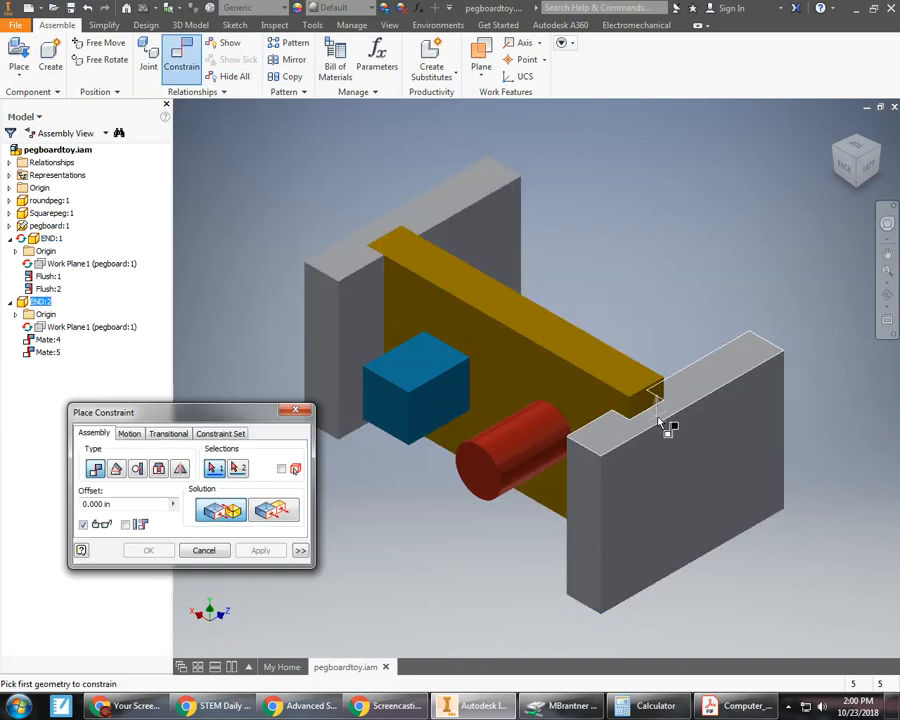
left_click(657, 421)
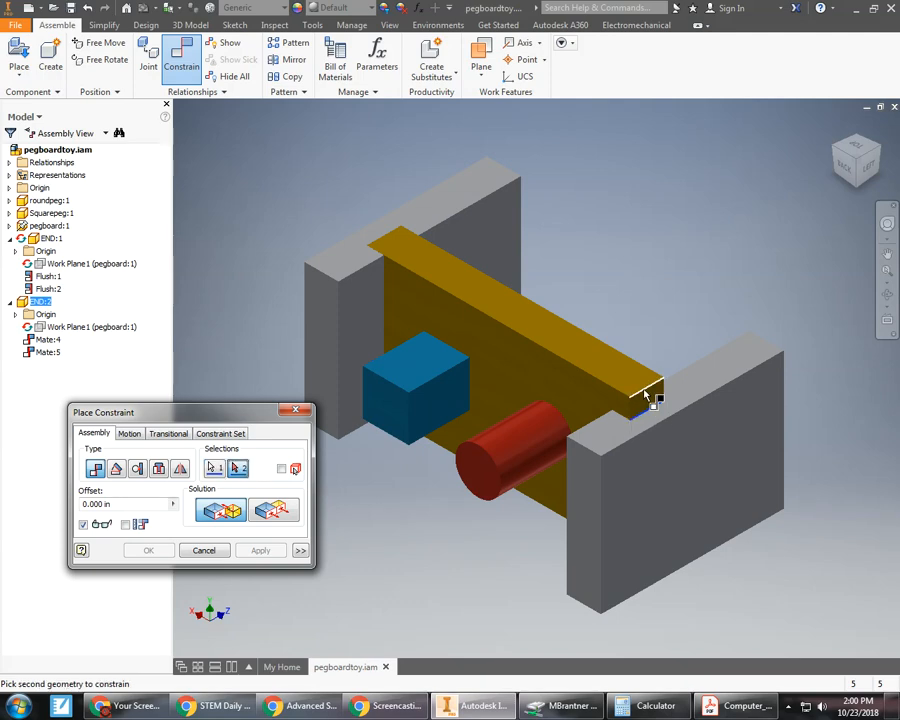
left_click(645, 396)
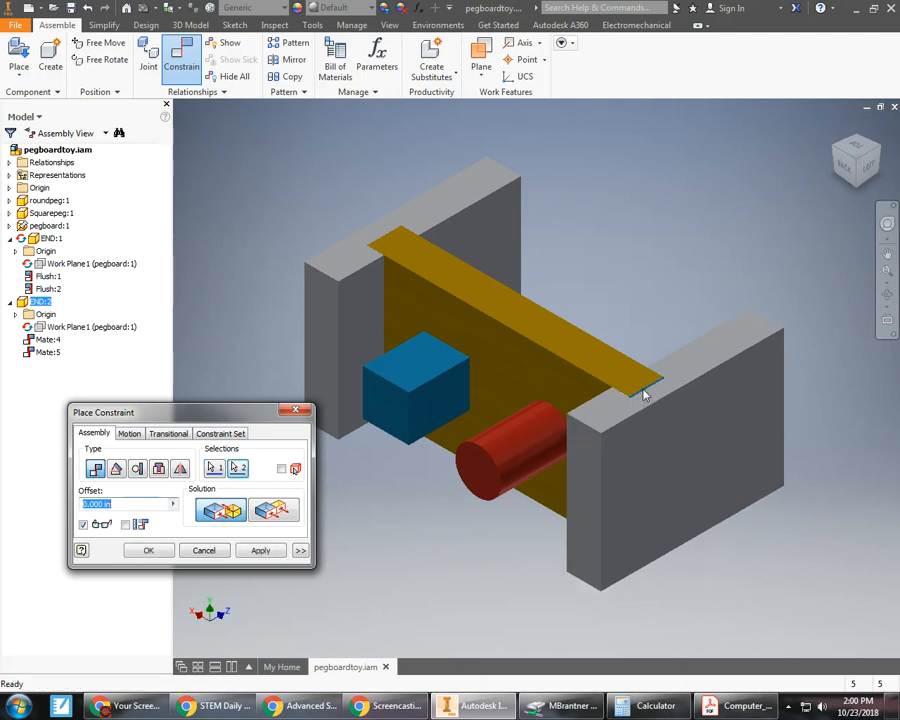
left_click(263, 550)
left_click(205, 551)
left_click(699, 438)
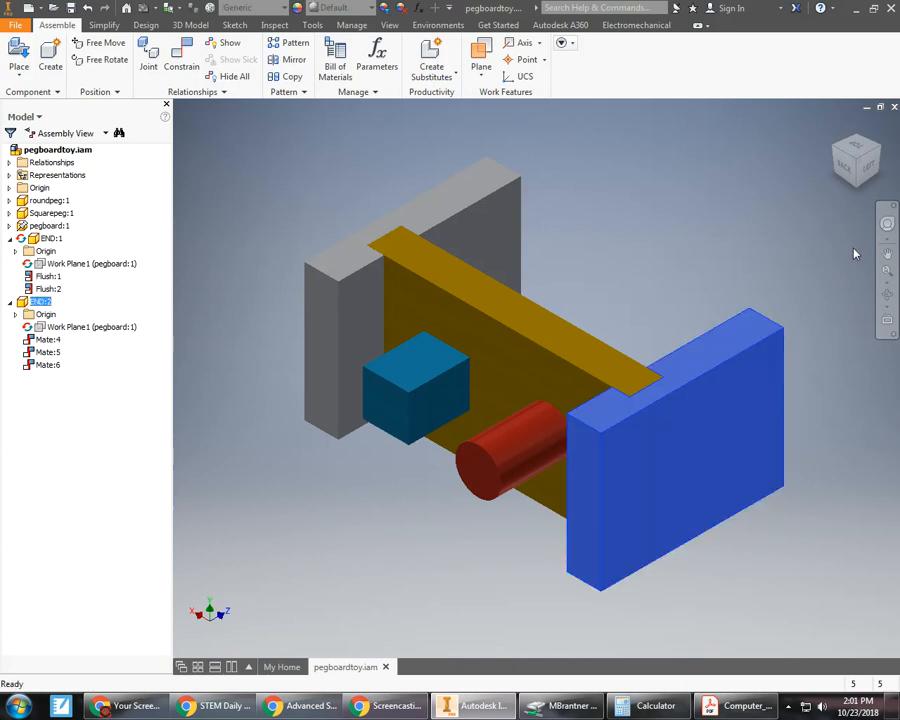
Step: Inspect the pegboard toy assembly from above, the front, the back corner and below to check how both ENDs fit the pegboard
left_click(843, 155)
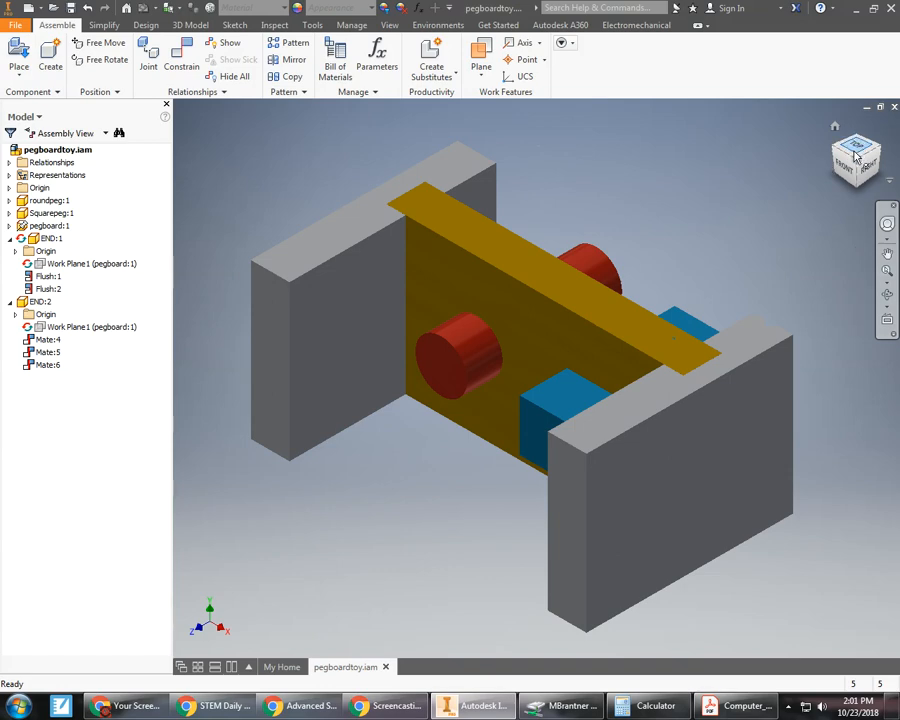
left_click(855, 152)
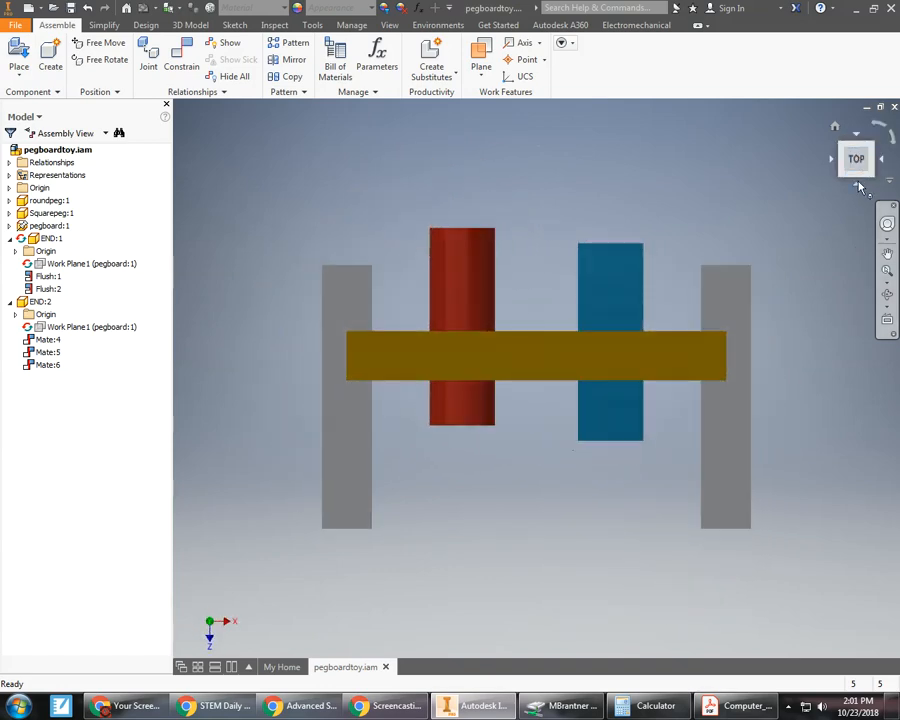
left_click(858, 174)
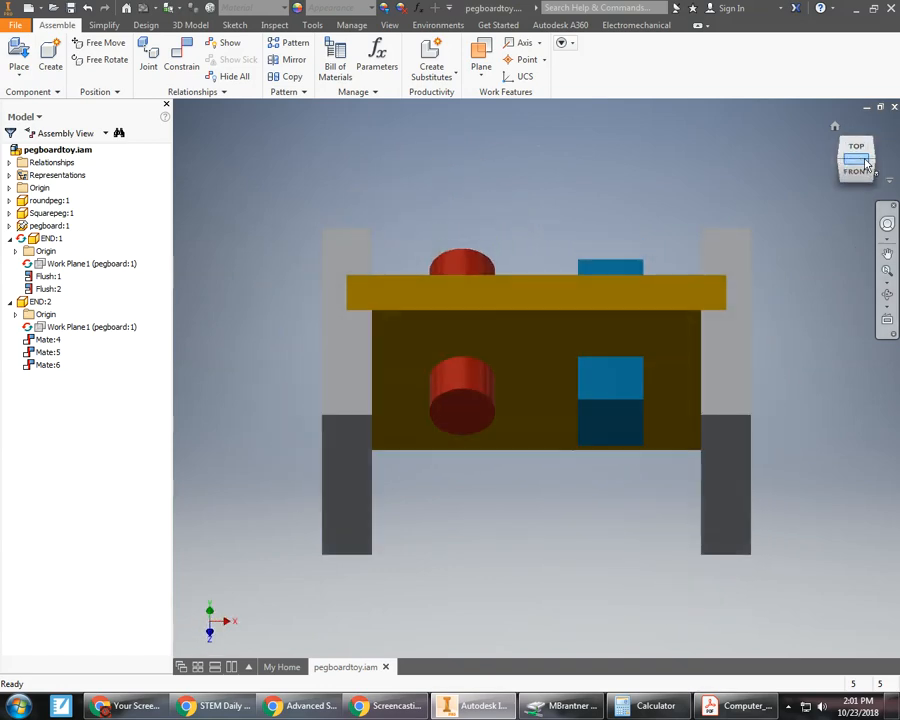
left_click(871, 164)
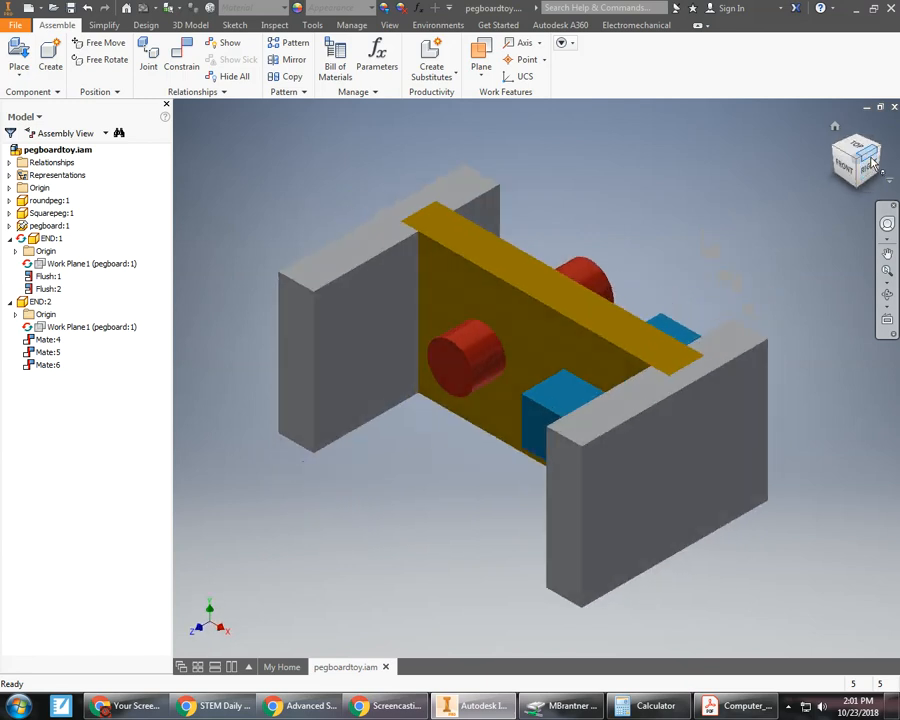
left_click(879, 151)
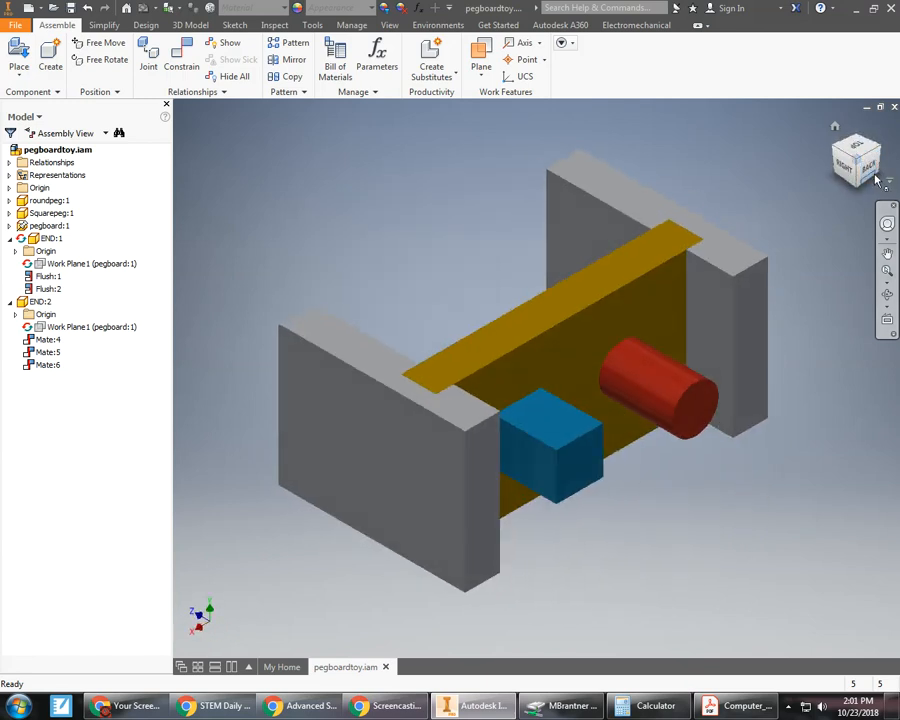
left_click(880, 178)
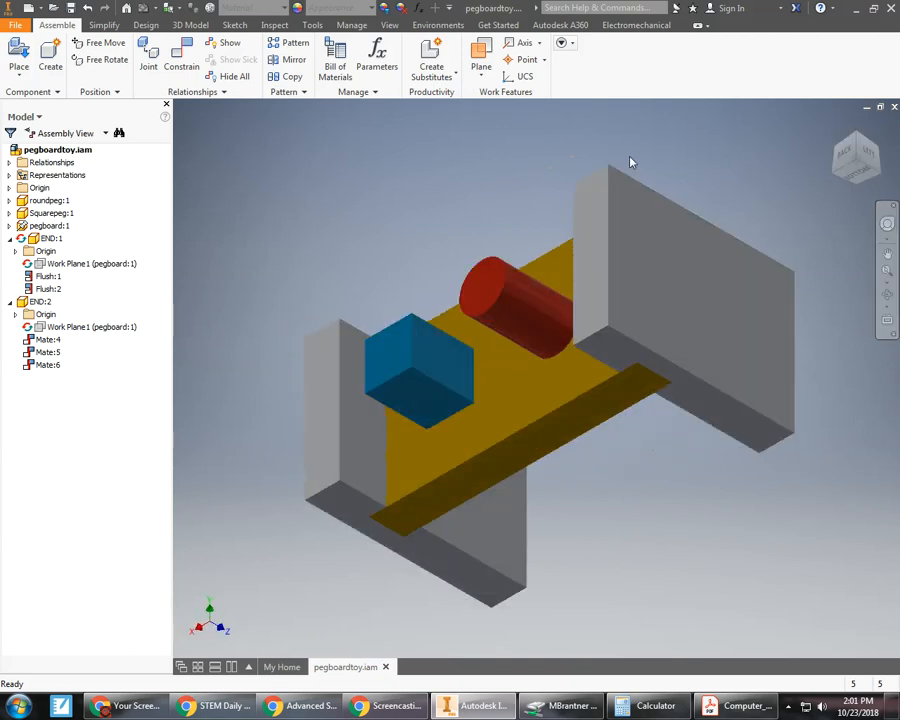
Step: Save the pegboardtoy.iam assembly
left_click(16, 25)
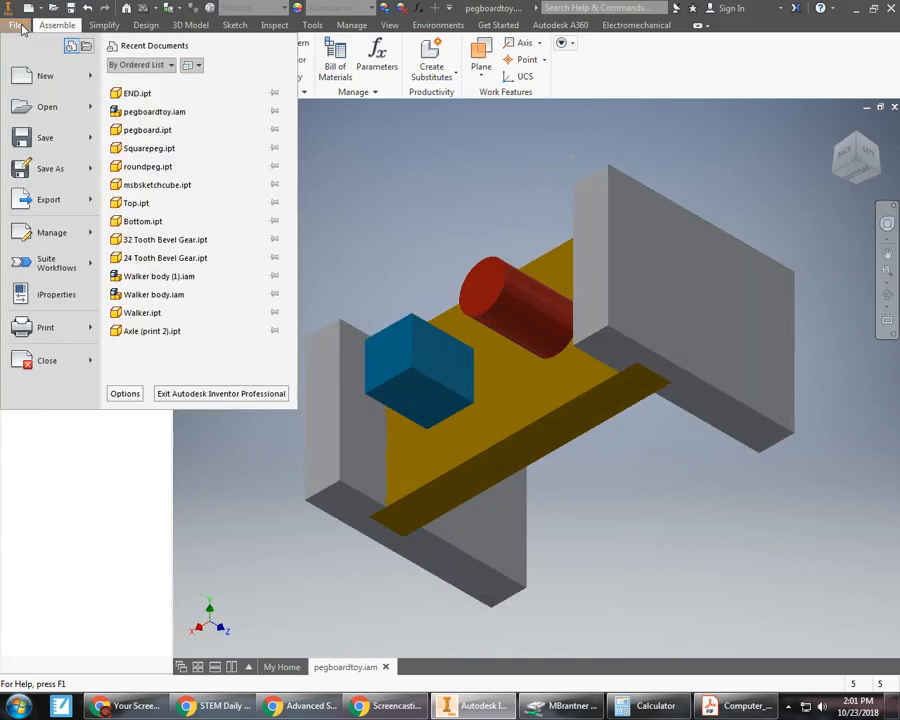
left_click(32, 136)
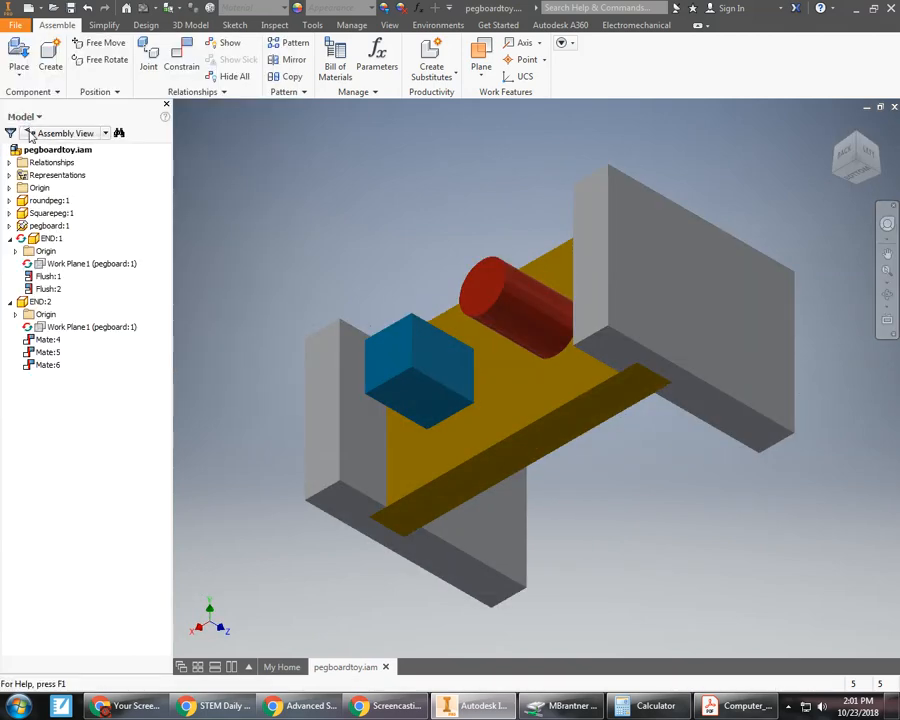